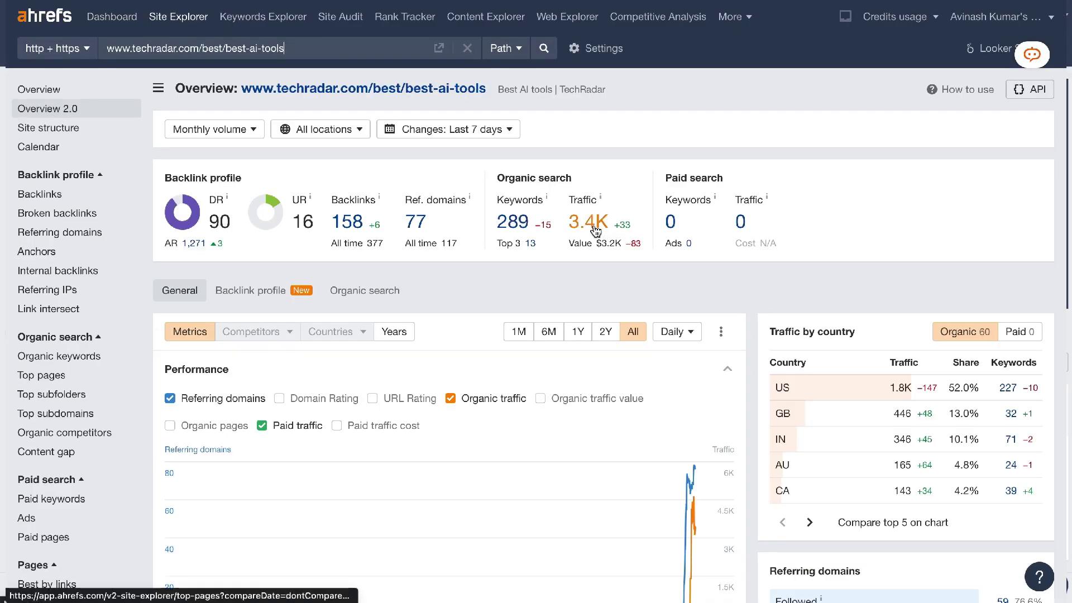
- List the organic keywords the TechRadar best-ai-tools page ranks for
left_click(522, 224)
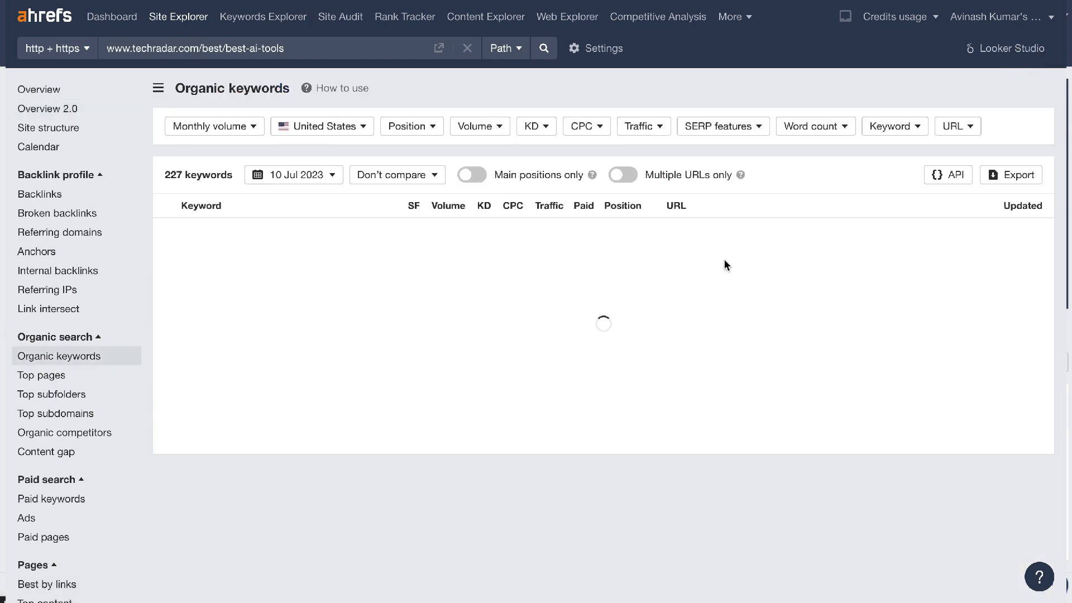
scroll(725, 259, "down", 1)
scroll(725, 262, "down", 1)
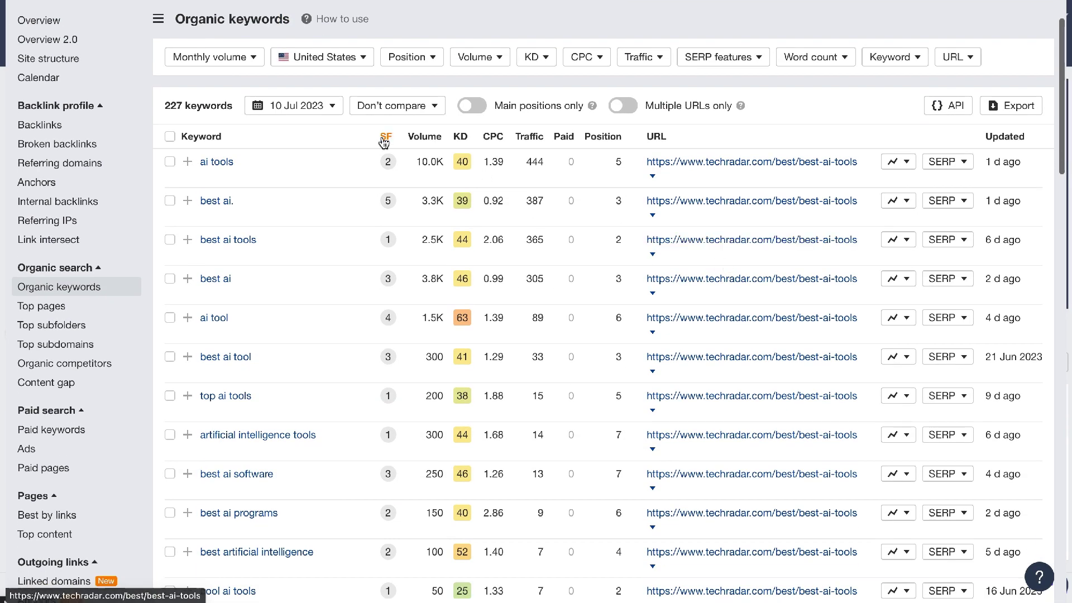
scroll(224, 165, "down", 10)
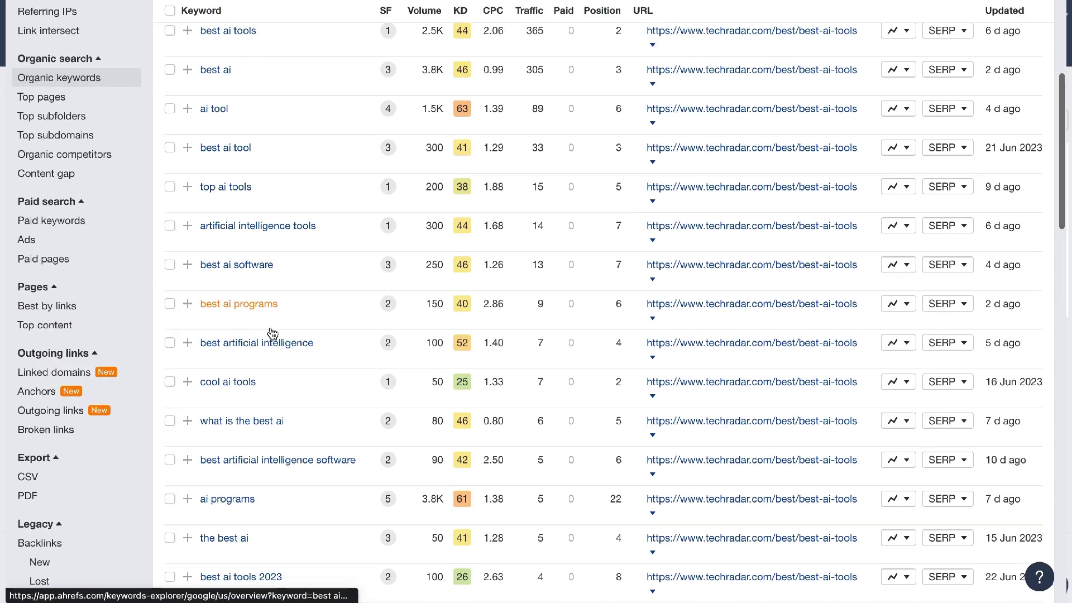
scroll(270, 333, "down", 11)
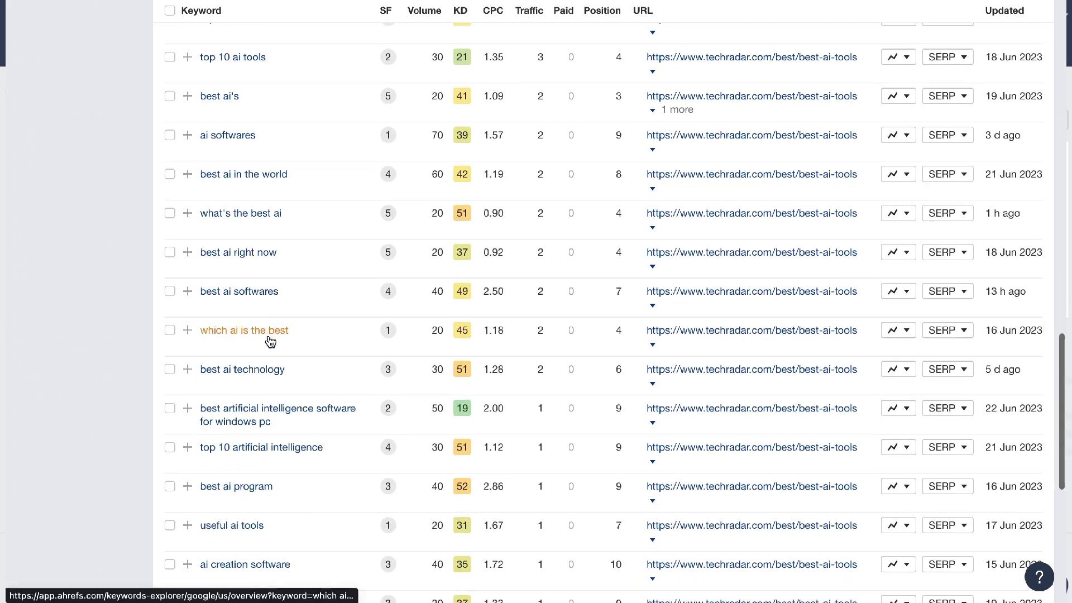
- Open the overview for 'best artificial intelligence software for windows pc' (KD 19)
left_click(240, 417)
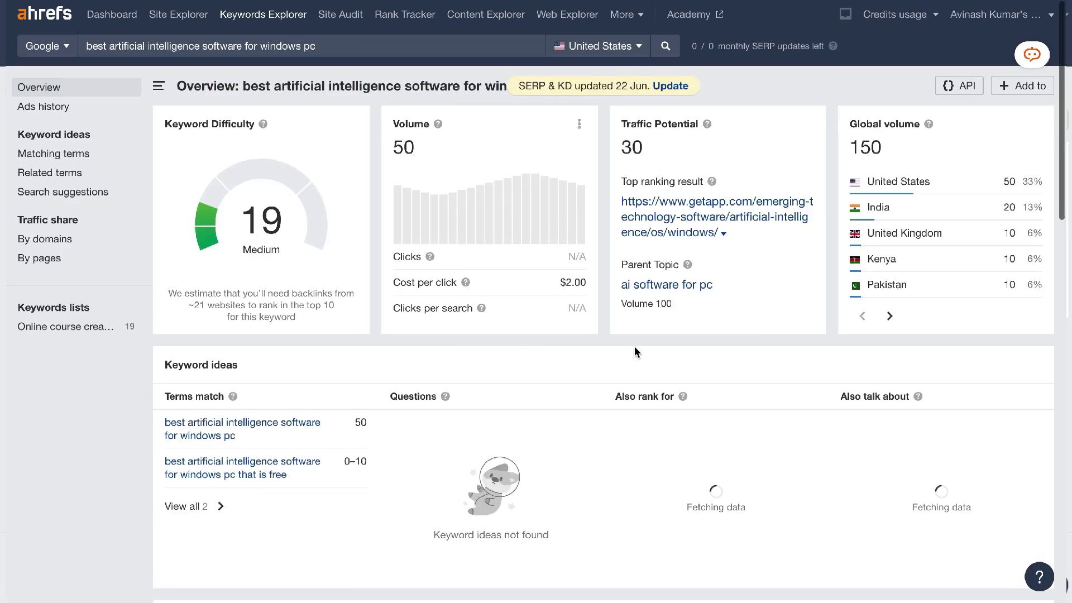
scroll(635, 350, "down", 4)
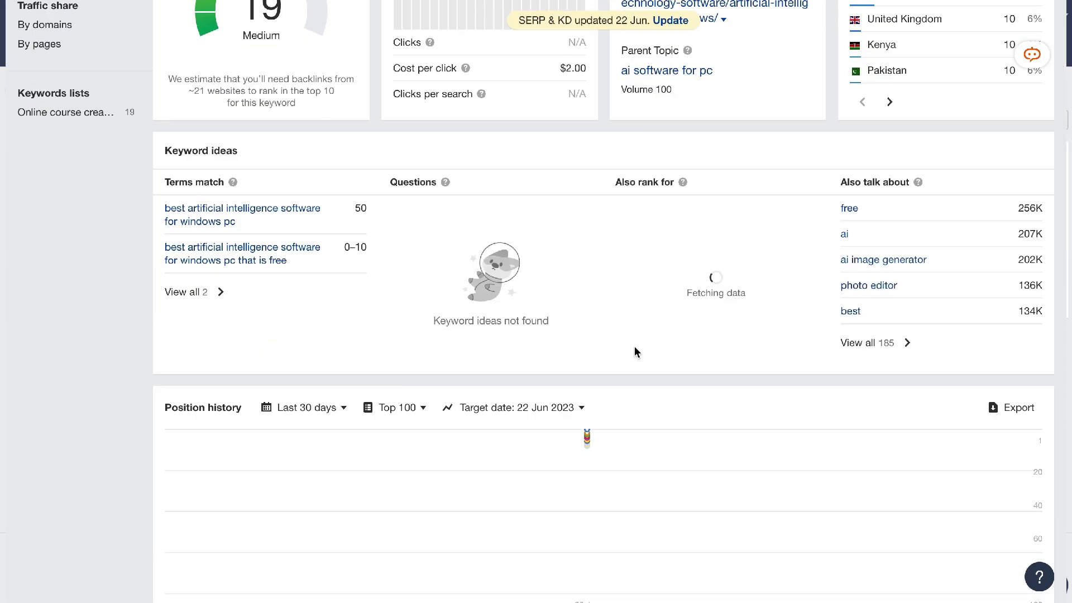
scroll(634, 346, "down", 11)
scroll(634, 346, "down", 4)
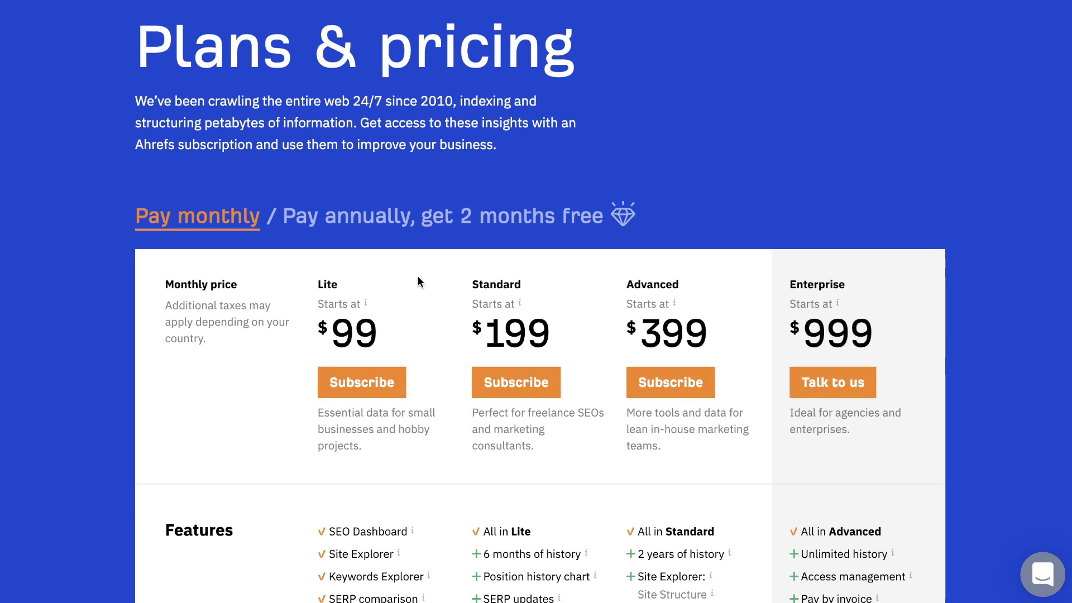
- Review the Lite-to-Enterprise plan prices, highlighting the $999 Enterprise price, then return toward the Dashboard
scroll(418, 276, "down", 1)
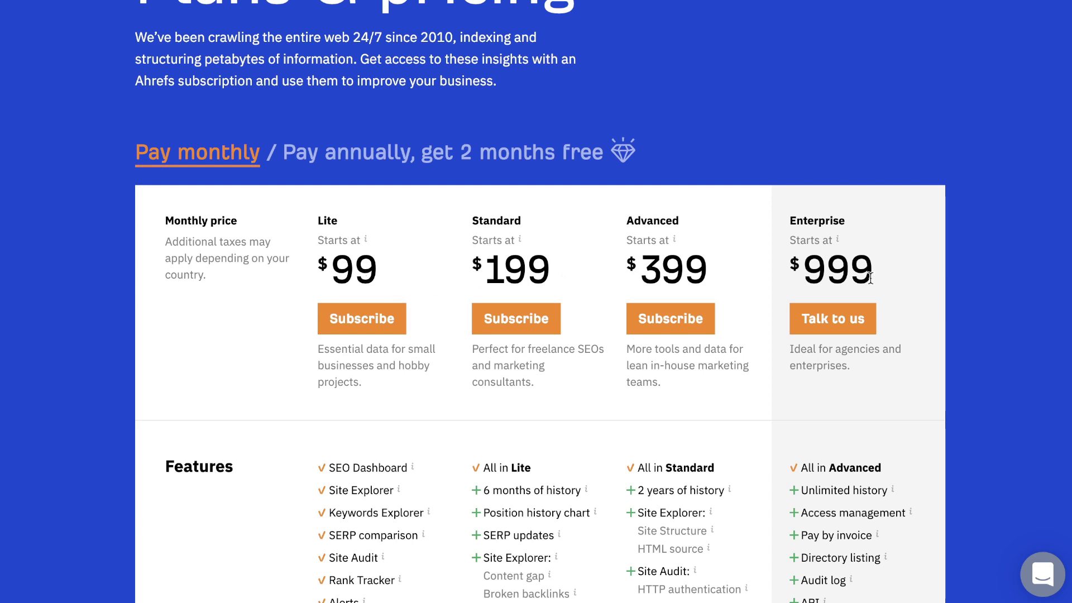
left_click_drag(788, 268, 887, 260)
scroll(795, 290, "down", 1)
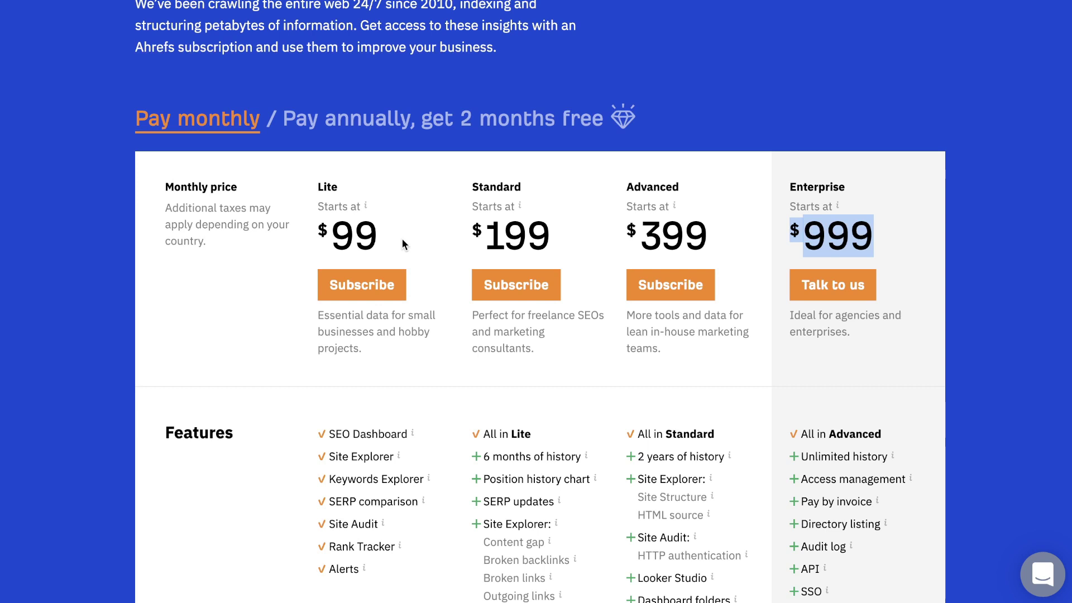
scroll(402, 240, "down", 1)
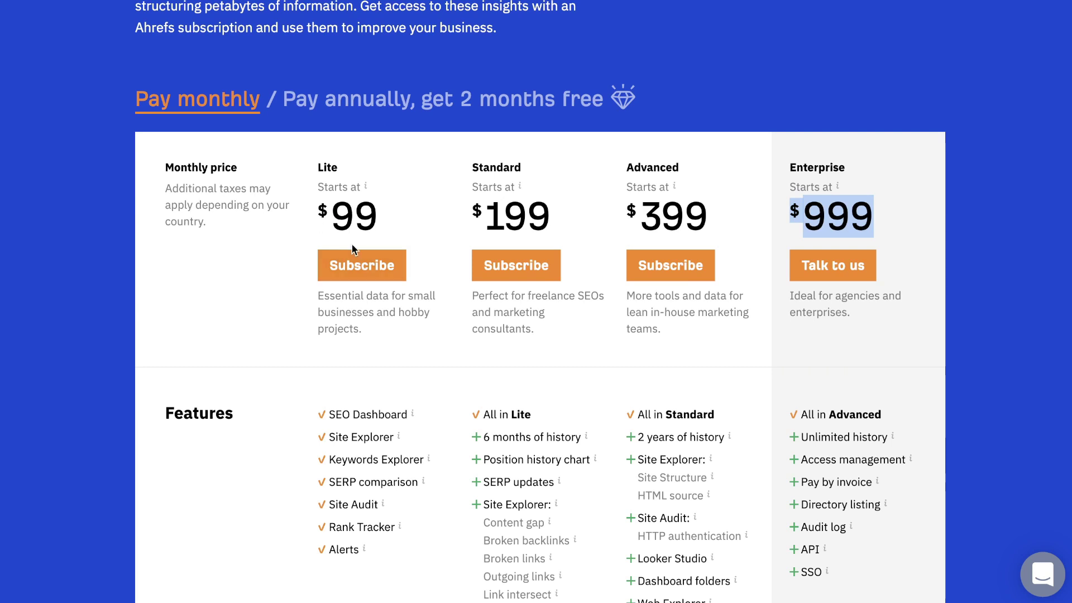
scroll(370, 248, "up", 3)
mouse_move(370, 250)
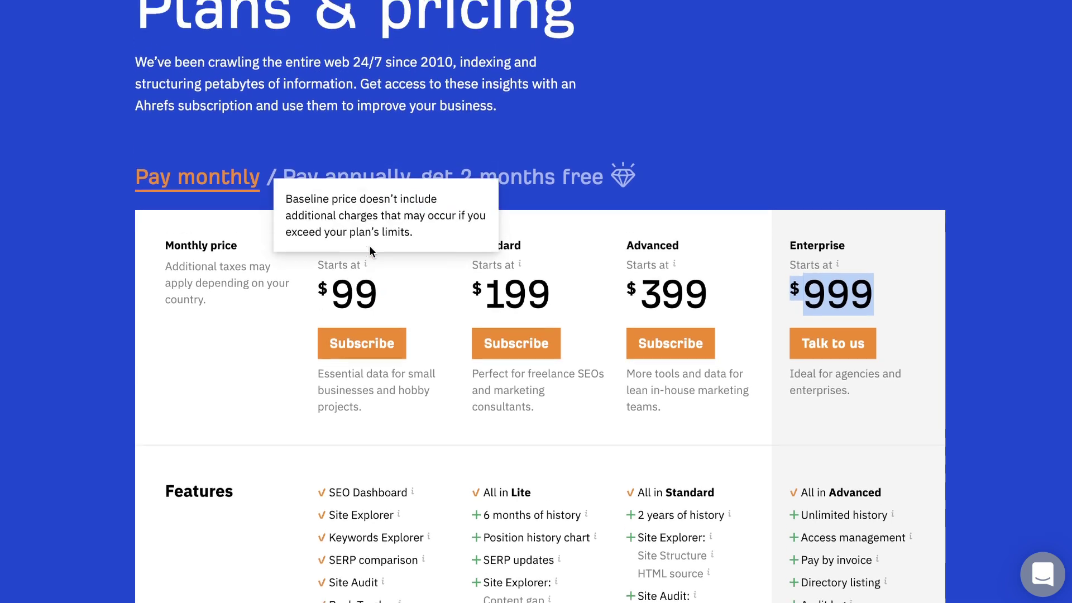
scroll(370, 250, "up", 1)
scroll(370, 246, "up", 2)
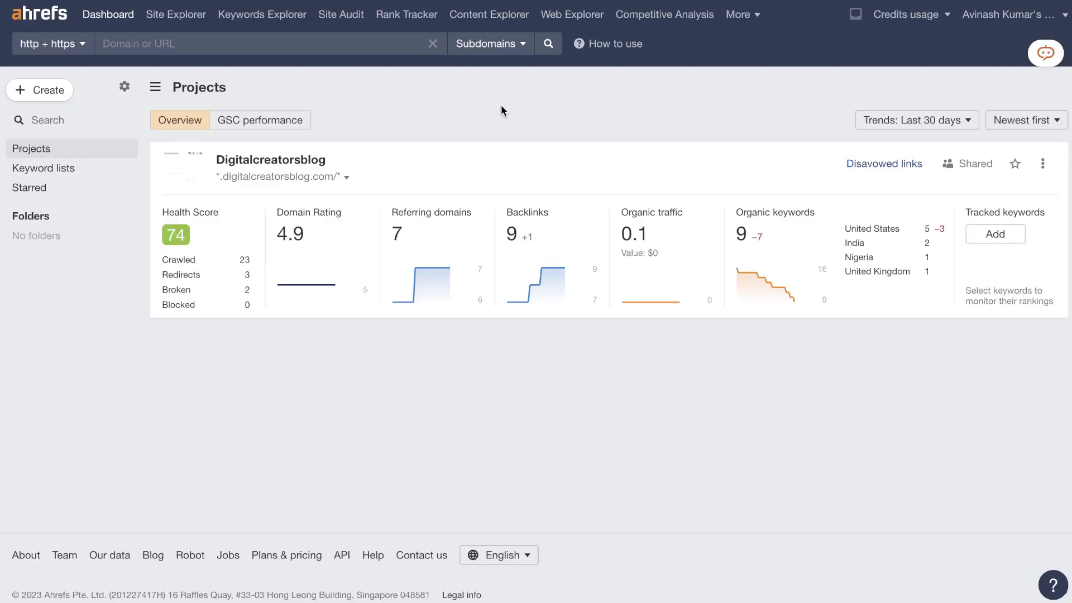
- Go to the empty Site Explorer domain lookup page
left_click(184, 17)
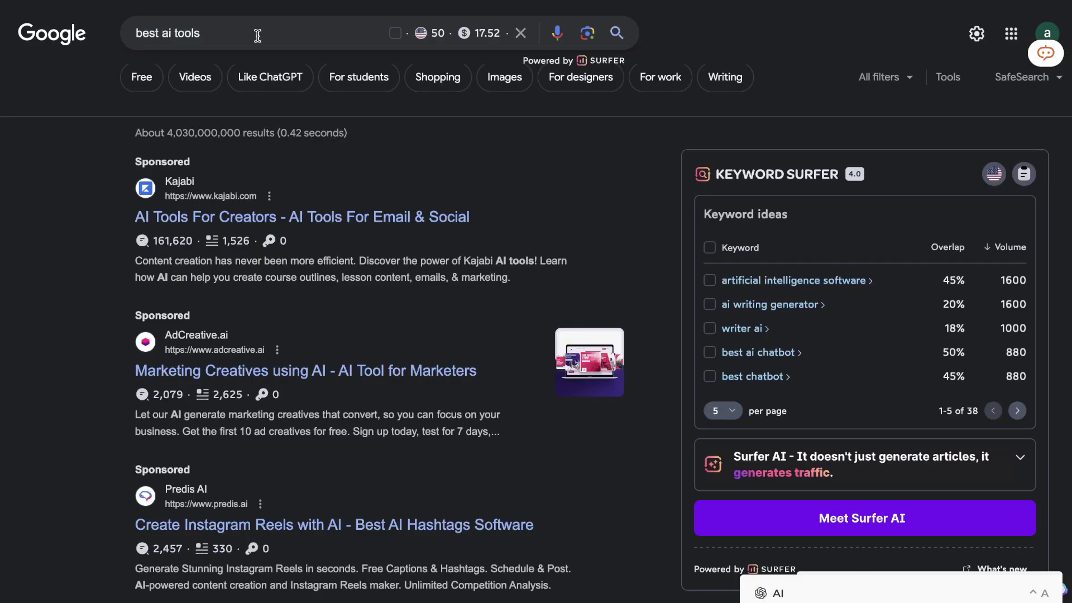
- Copy the link address of the TopAI.tools result in the 'best ai tools' Google results
scroll(454, 207, "down", 5)
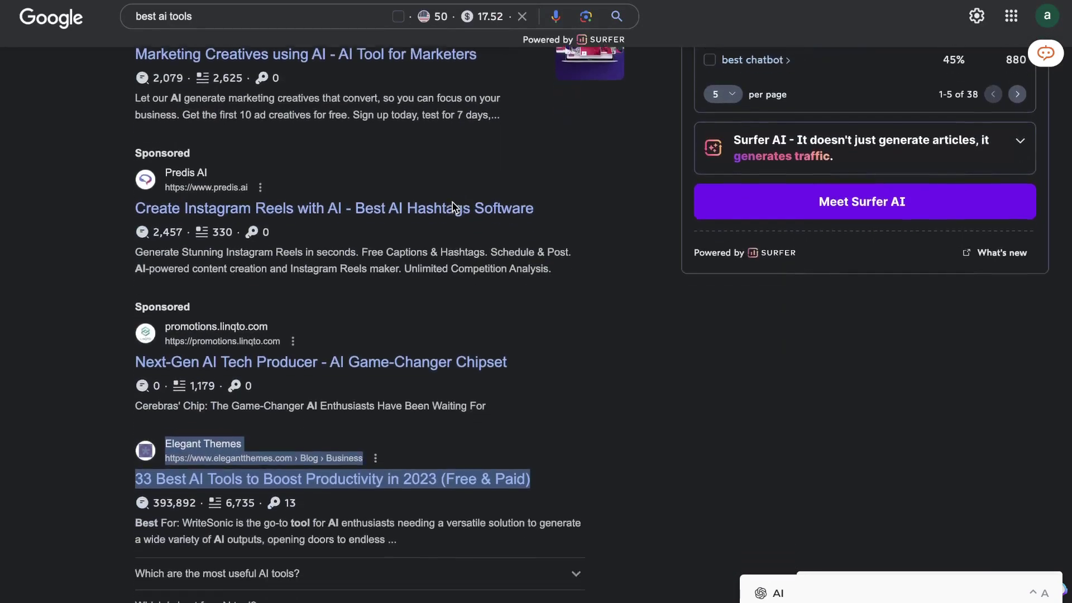
scroll(453, 208, "down", 4)
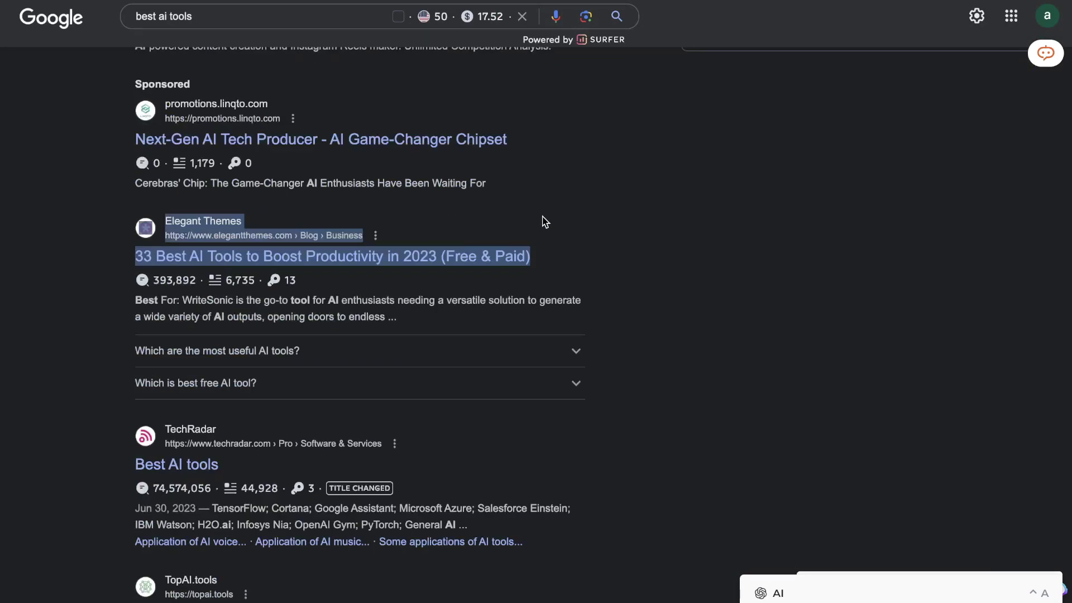
scroll(545, 220, "down", 3)
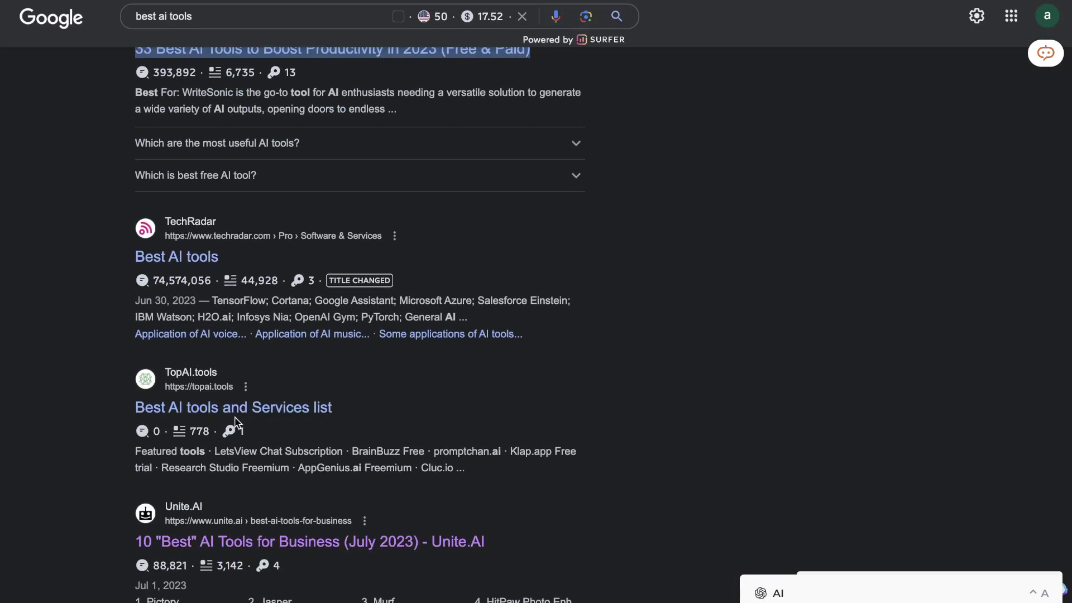
triple_click(240, 408)
right_click(243, 409)
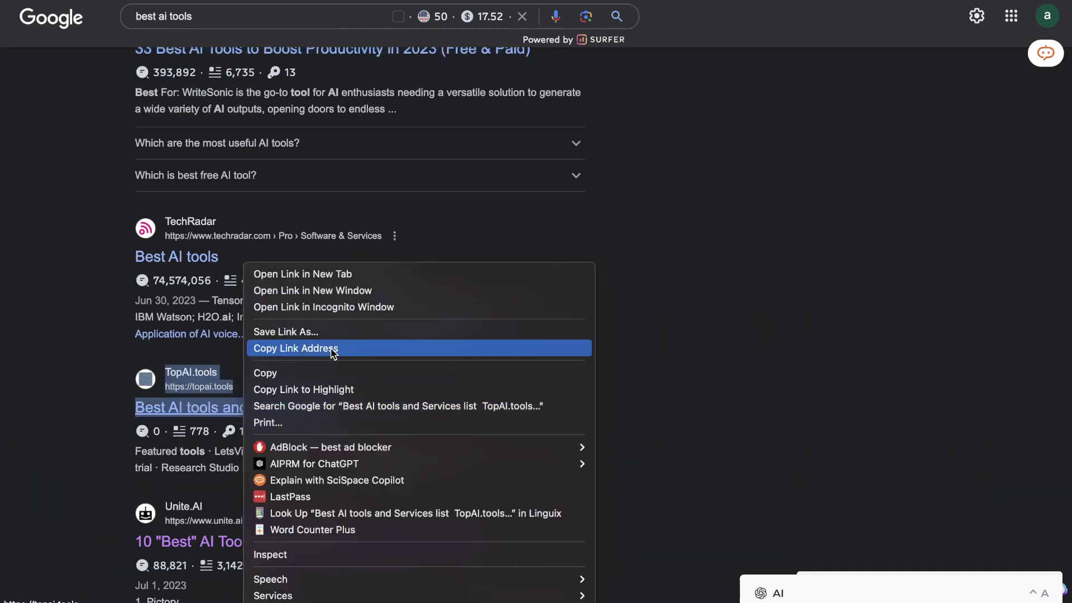
left_click(790, 51)
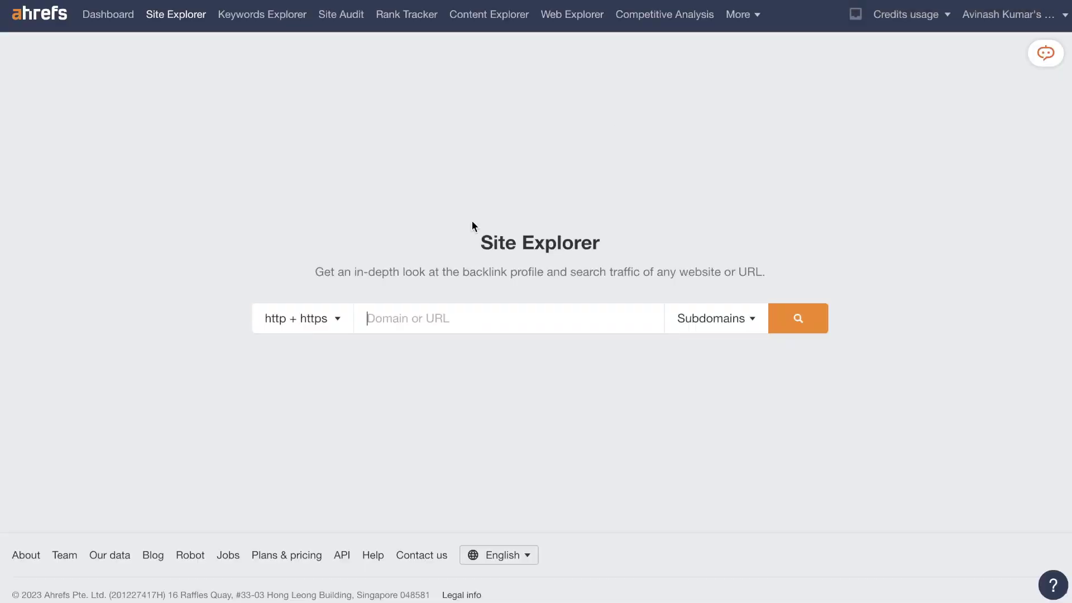
- Run a Site Explorer analysis of the pasted topai.tools URL
key("ctrl+v")
key("Return")
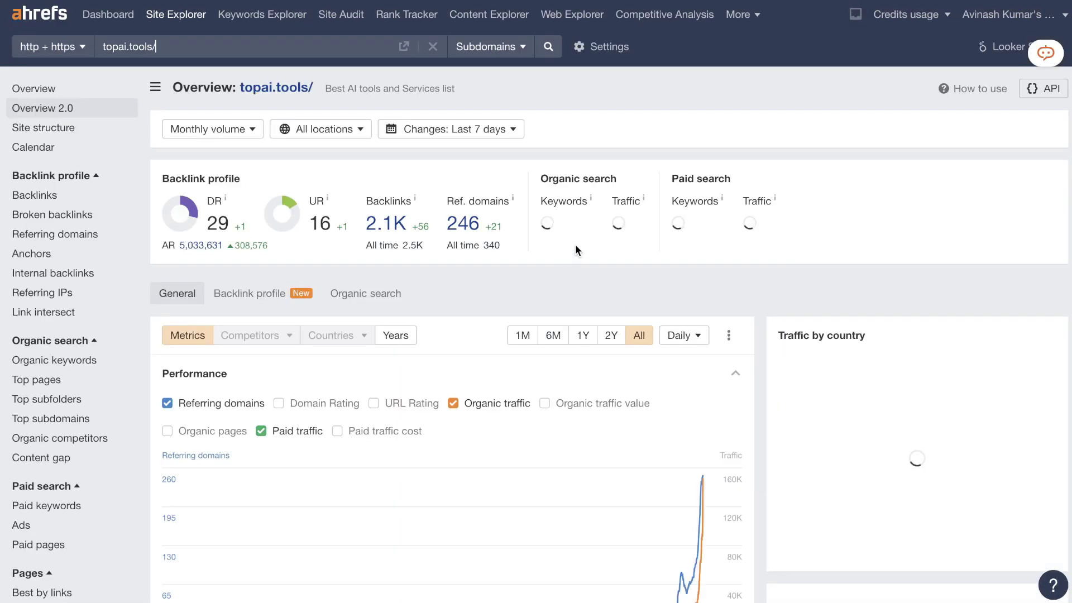
scroll(678, 269, "down", 2)
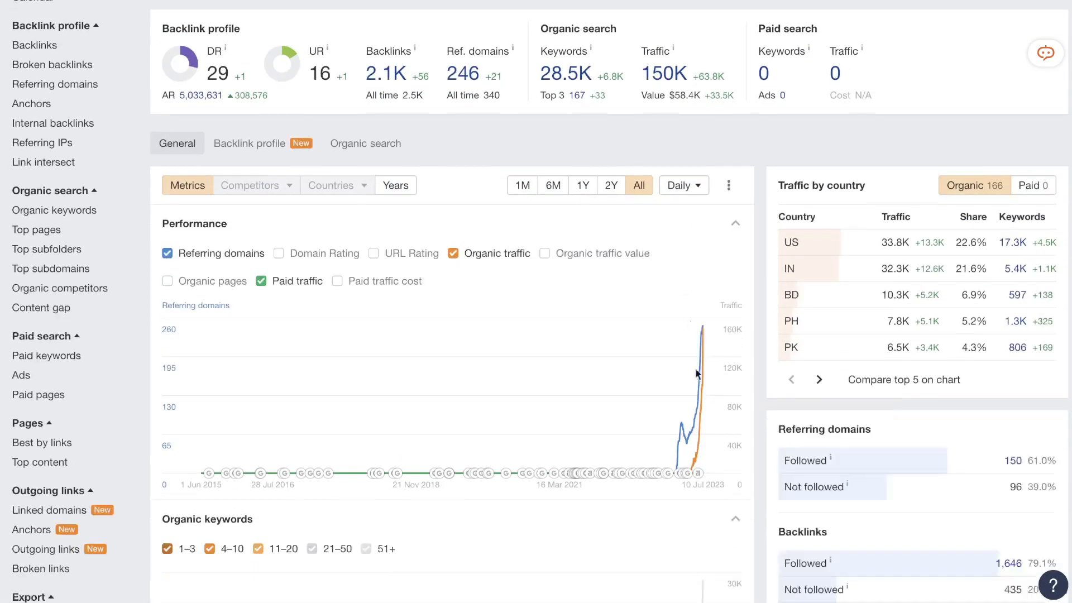
scroll(670, 192, "up", 1)
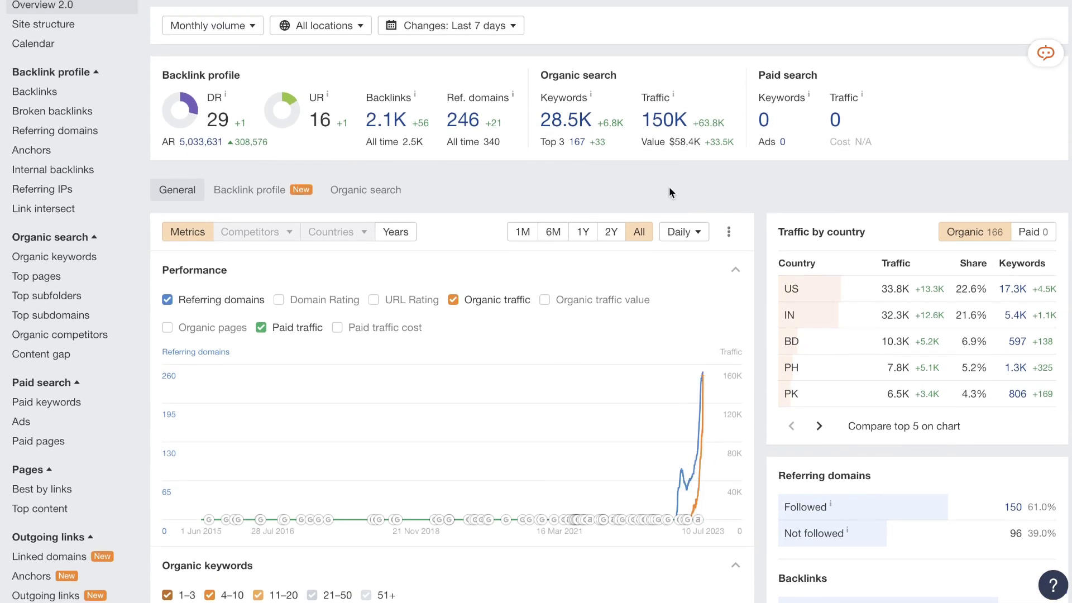
scroll(682, 156, "up", 1)
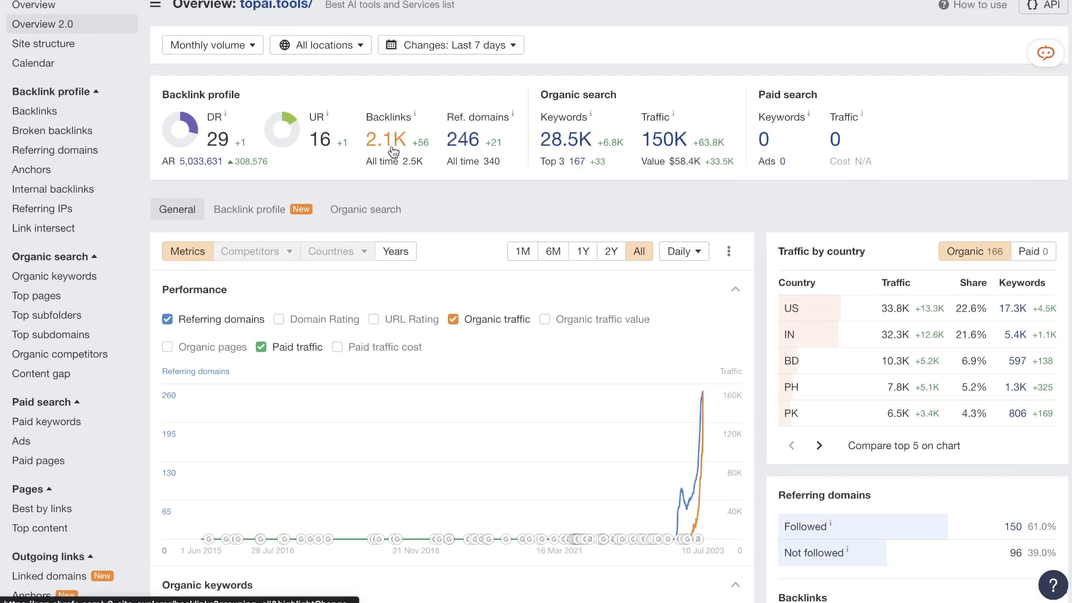
scroll(400, 153, "up", 2)
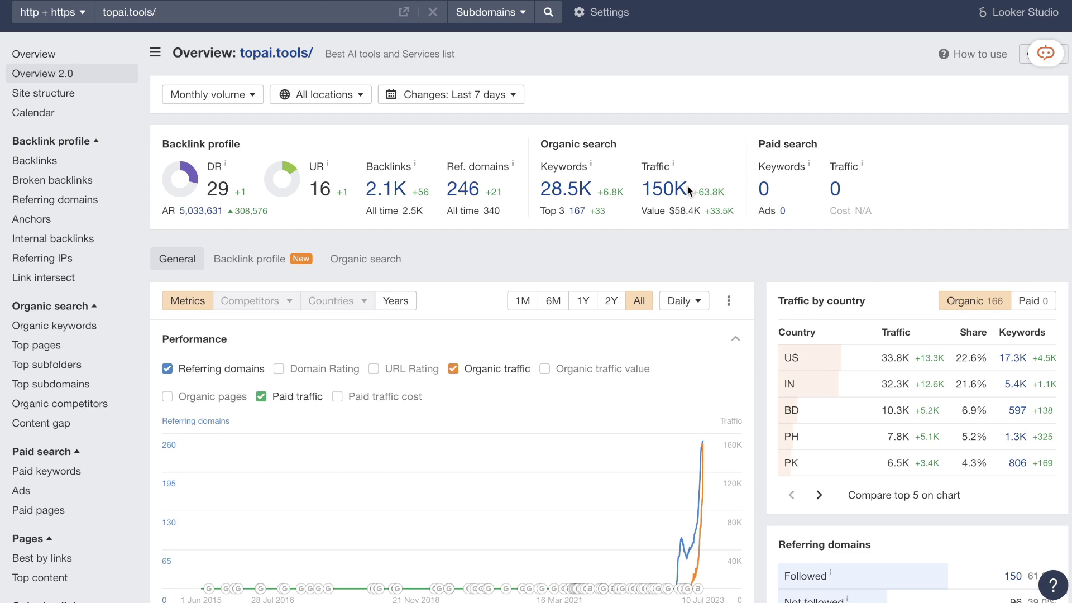
- Open the topai.tools organic keywords report from its 28.5K keywords value
scroll(686, 195, "down", 3)
scroll(686, 194, "up", 3)
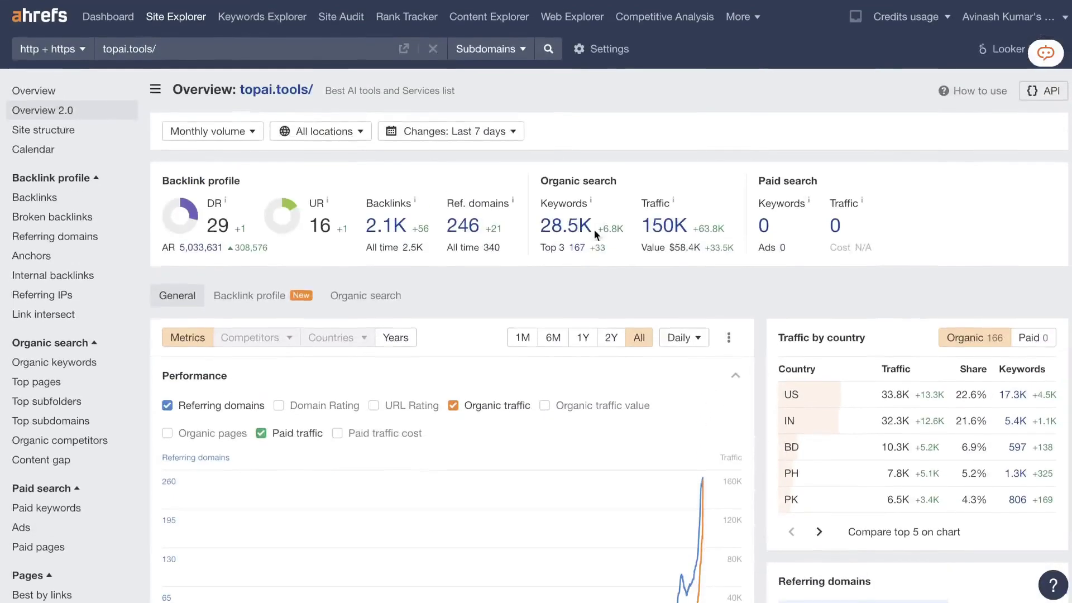
left_click(577, 226)
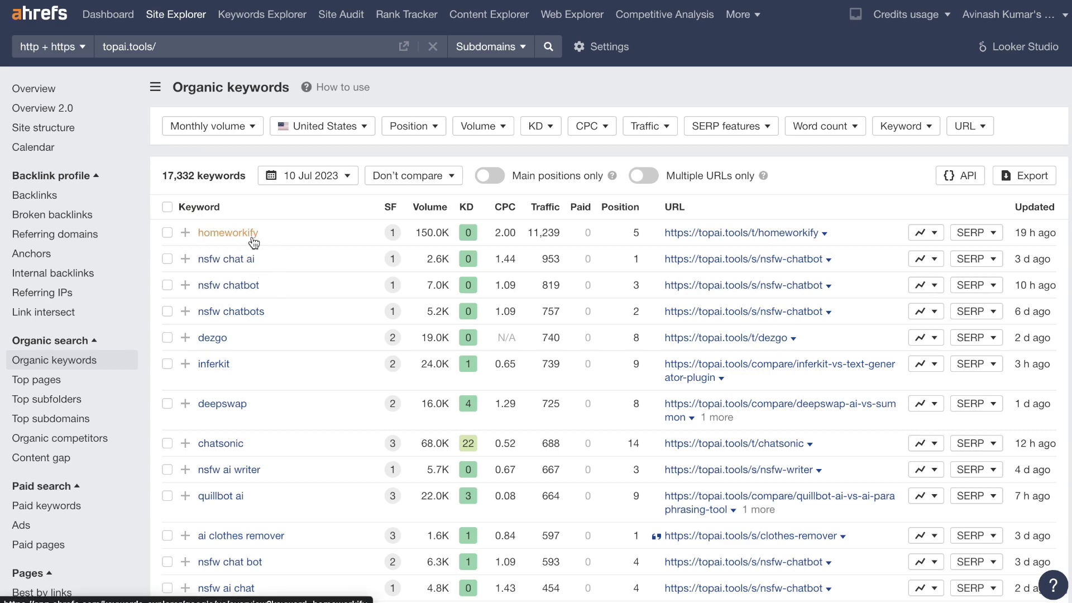
scroll(337, 318, "down", 1)
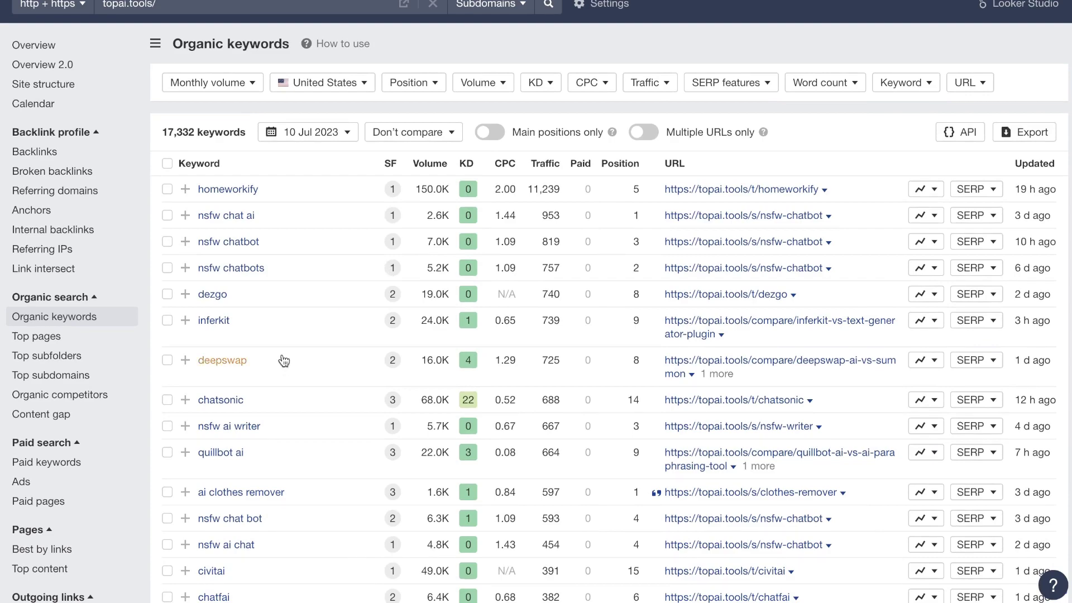
scroll(288, 374, "down", 1)
scroll(318, 443, "down", 3)
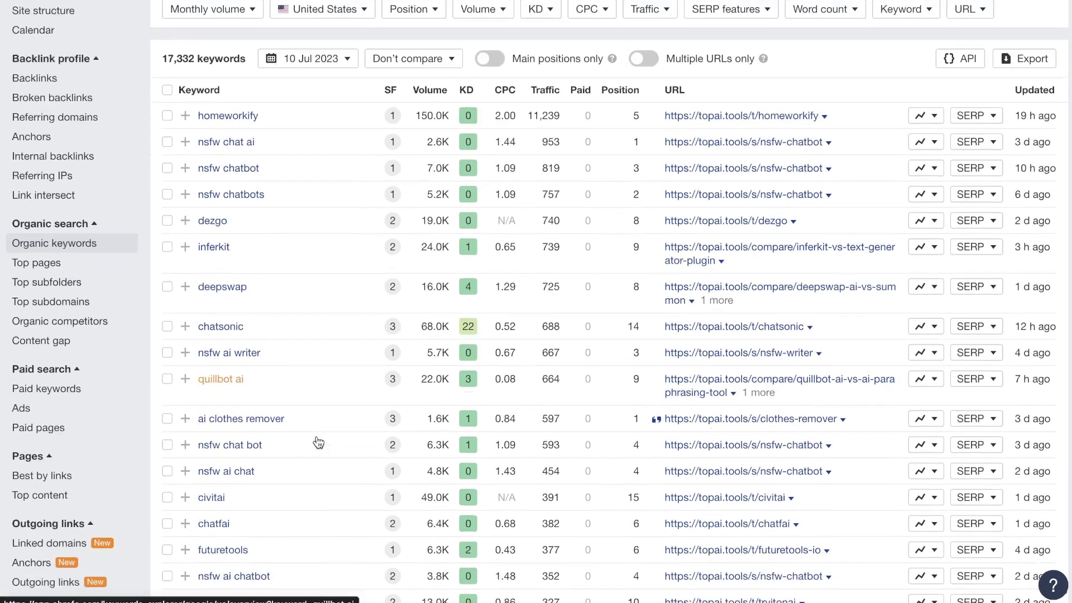
scroll(323, 480, "up", 5)
scroll(323, 481, "down", 1)
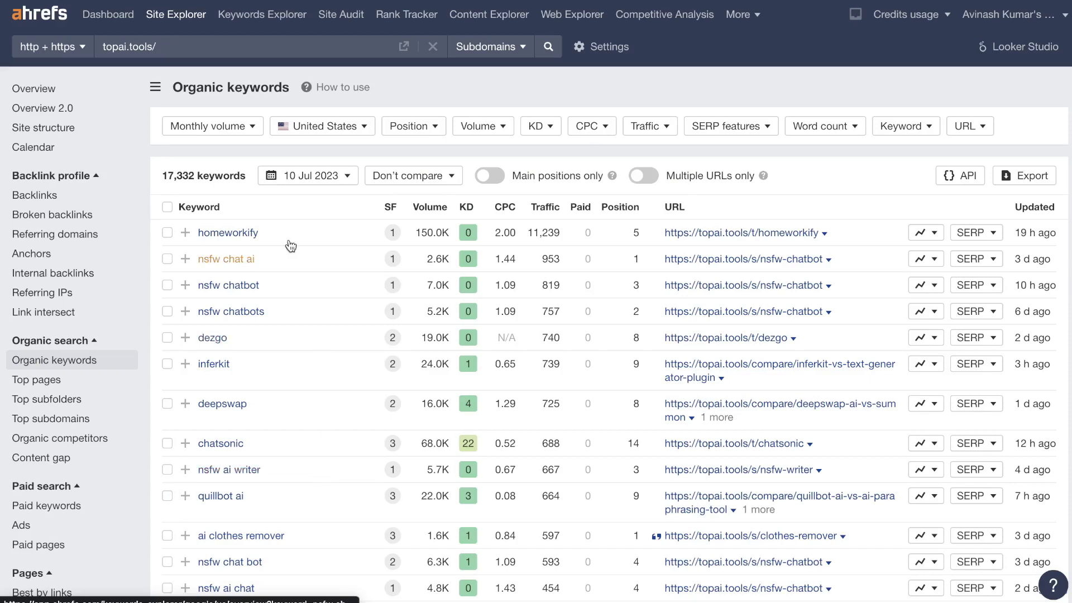
- Open the homeworkify overview and check its KD 0, 76K US and 194K global volume
left_click(255, 237)
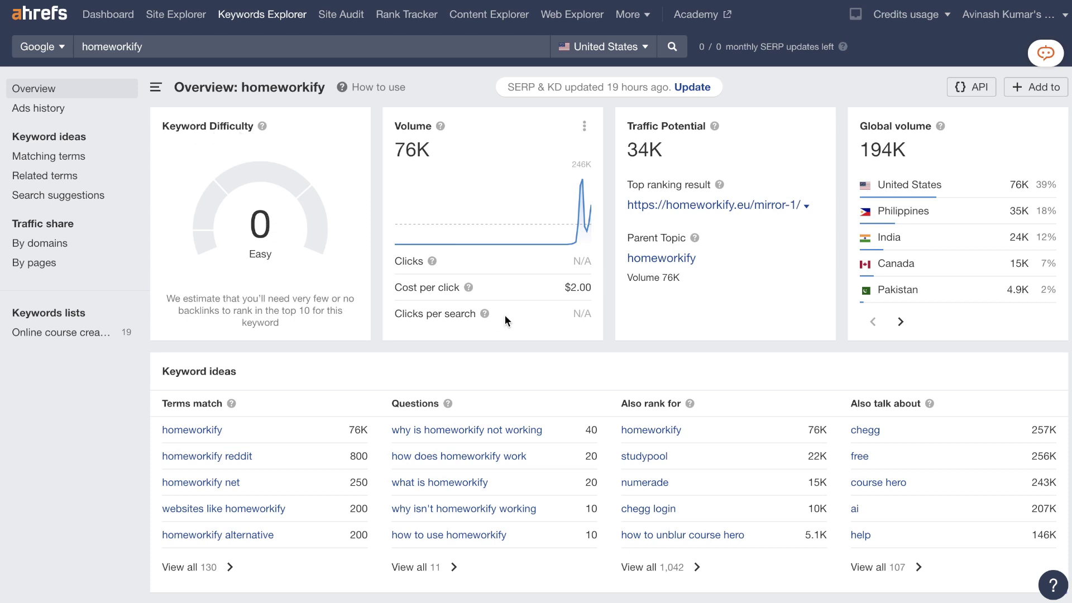
mouse_move(513, 237)
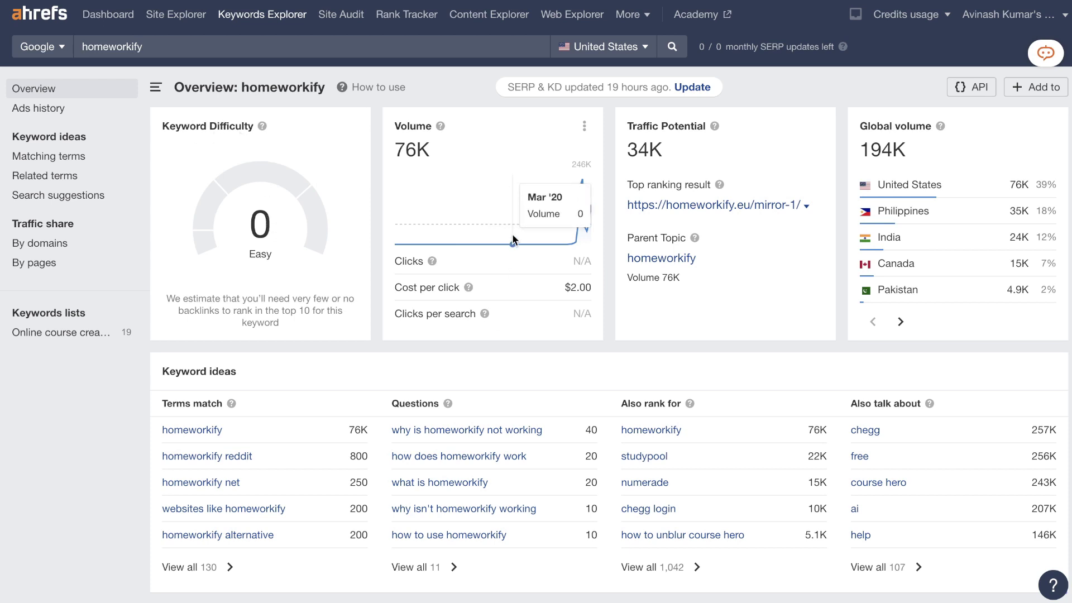
scroll(513, 237, "down", 1)
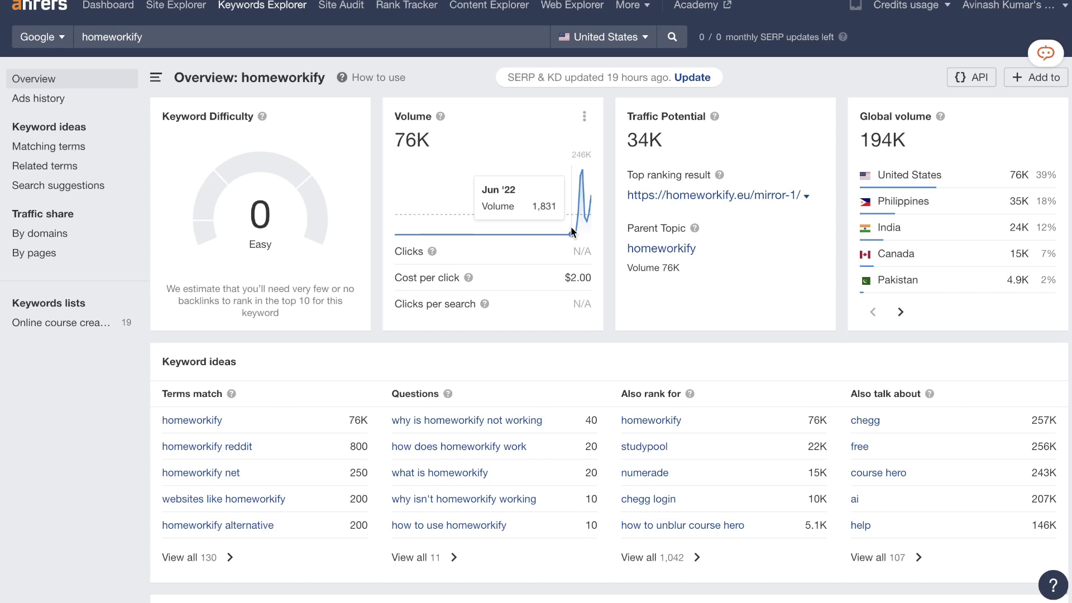
scroll(567, 246, "up", 1)
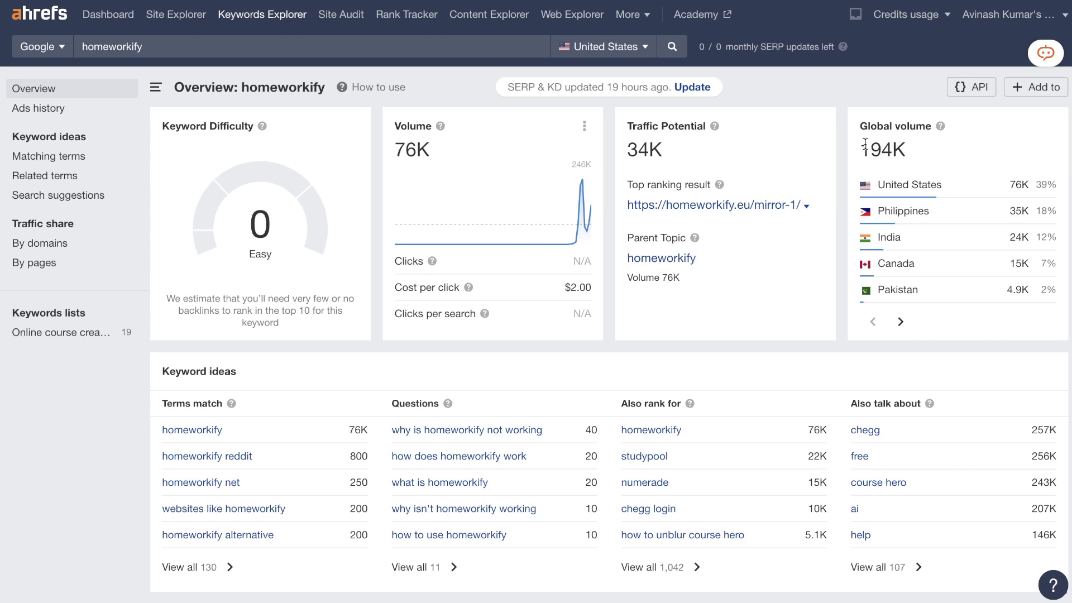
left_click_drag(867, 151, 909, 151)
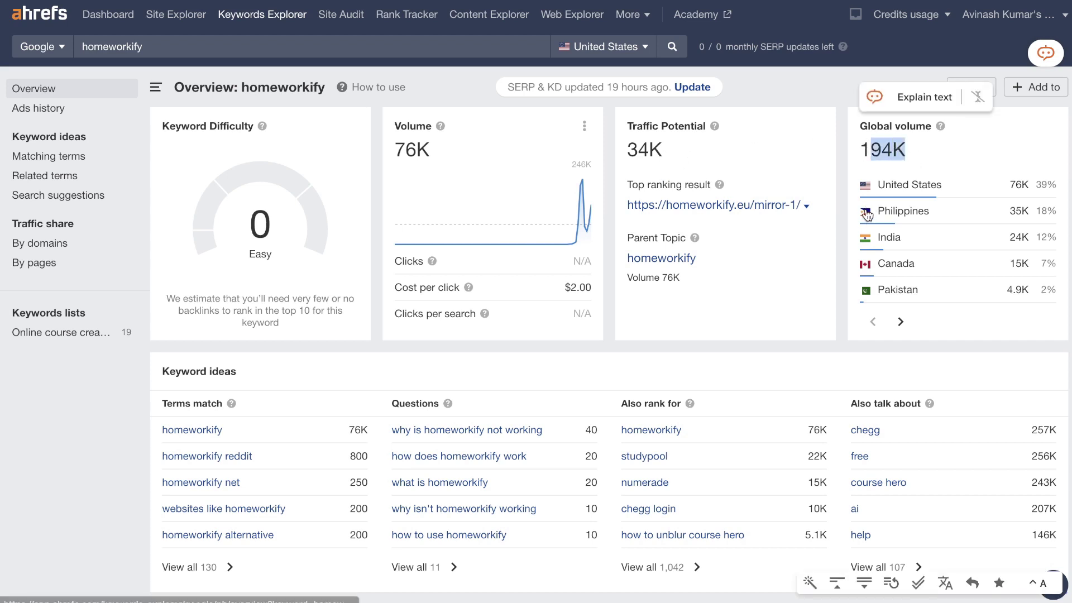
scroll(792, 287, "down", 1)
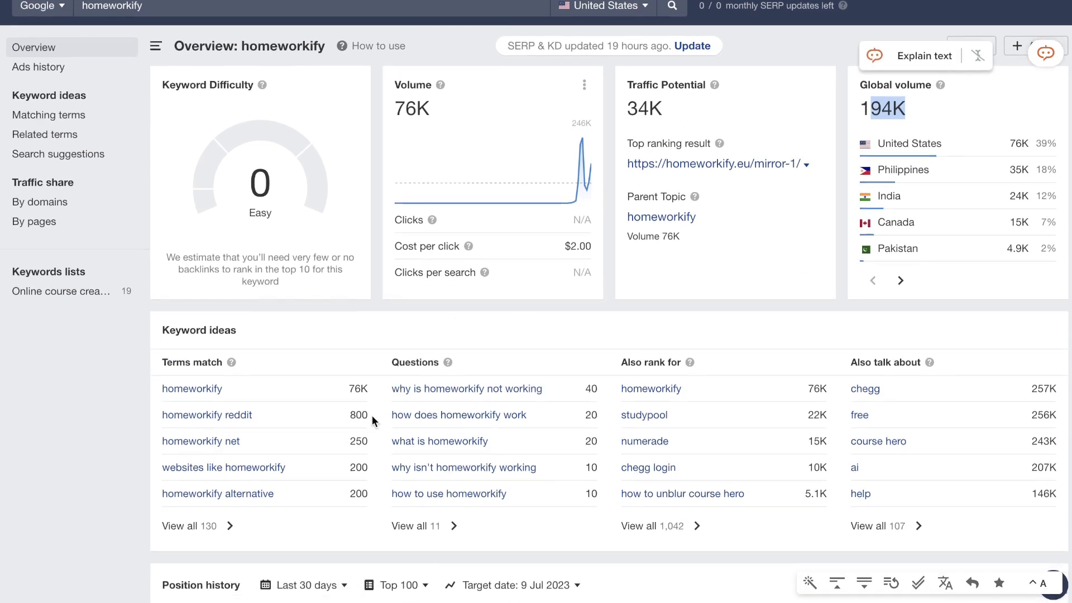
scroll(371, 415, "down", 1)
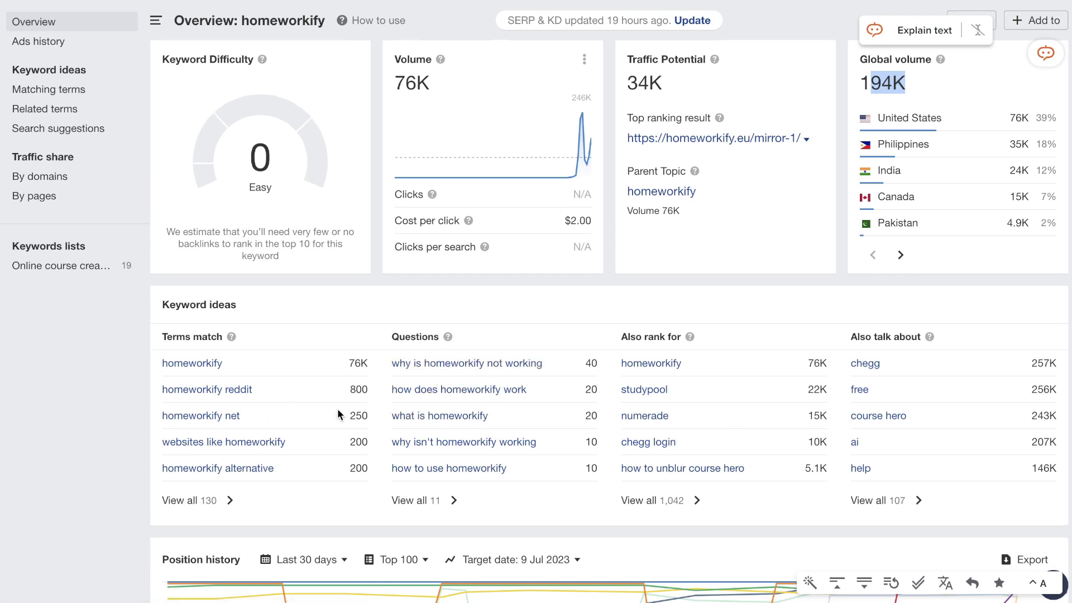
scroll(337, 407, "down", 15)
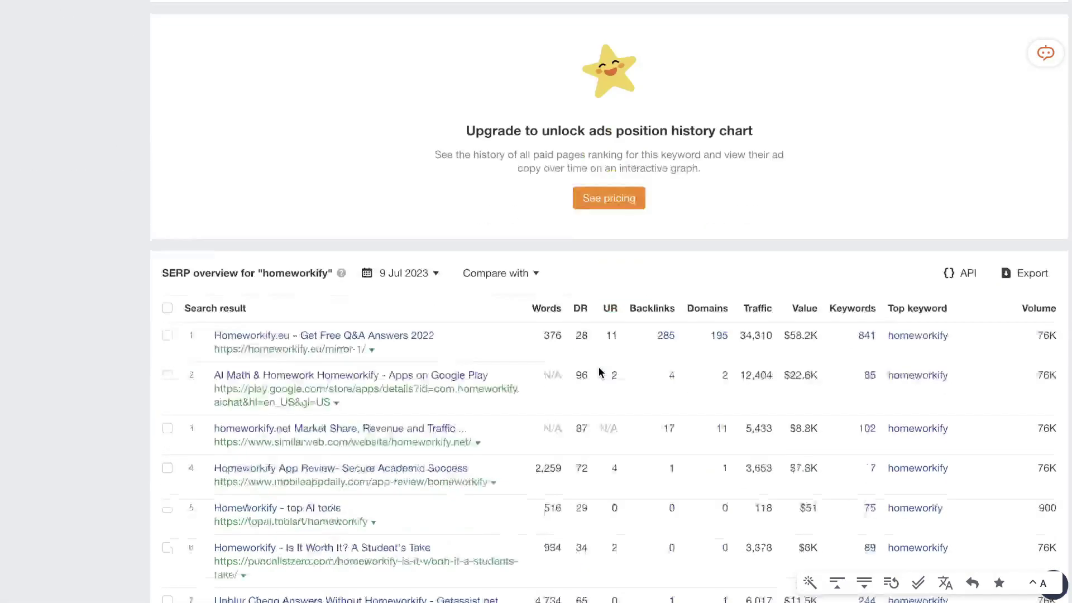
scroll(599, 371, "down", 3)
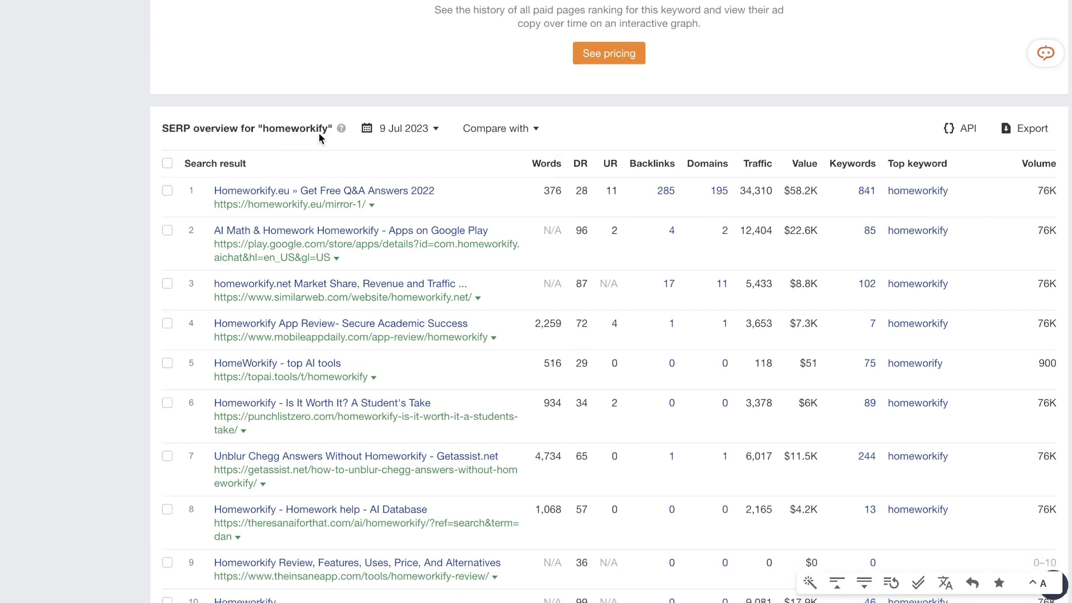
scroll(488, 192, "down", 1)
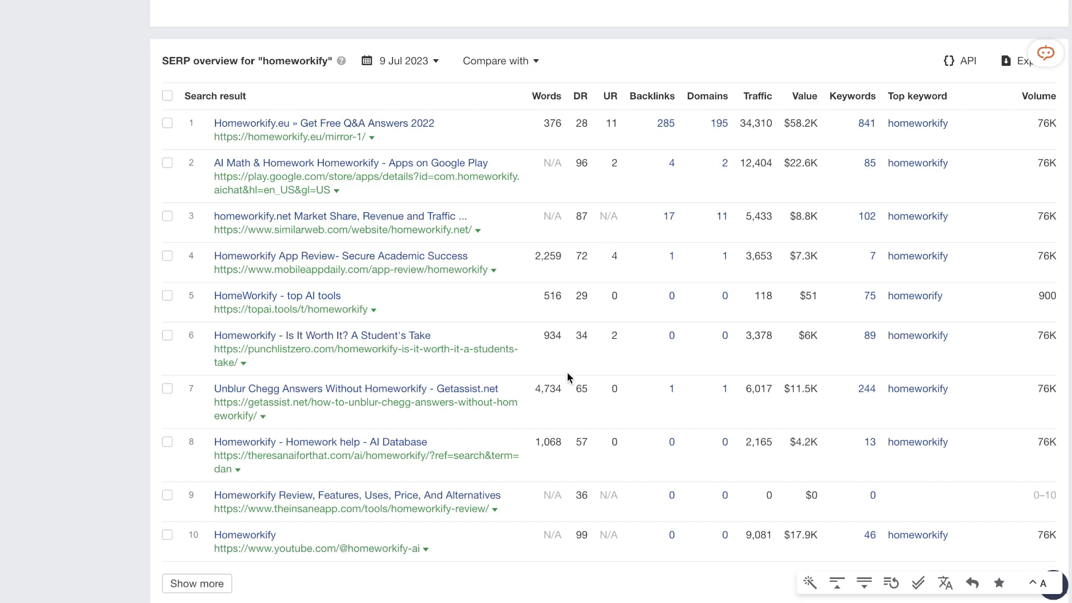
scroll(579, 497, "down", 1)
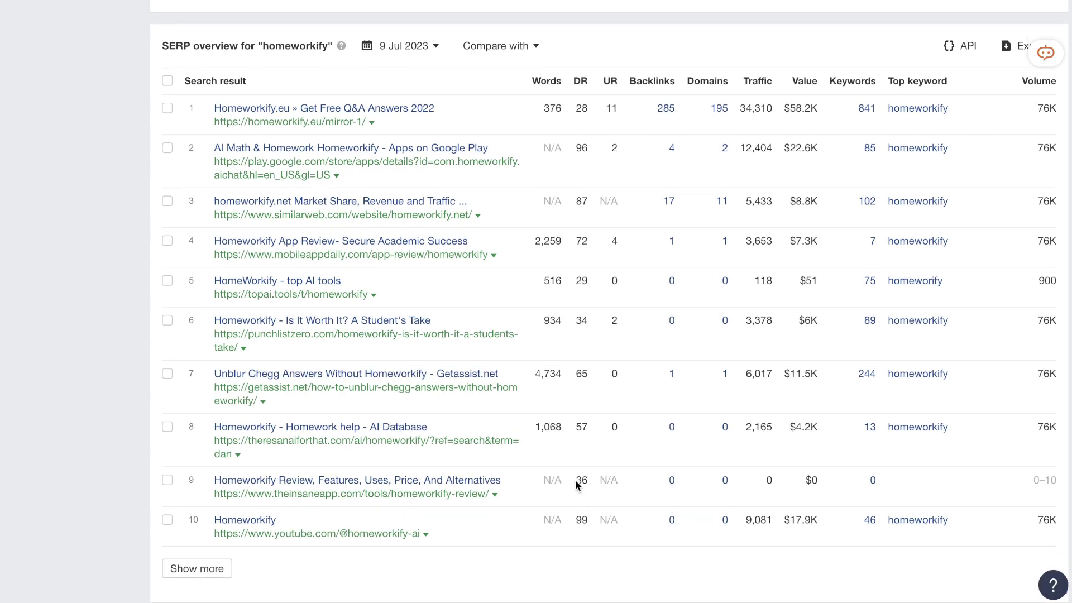
left_click_drag(570, 475, 596, 484)
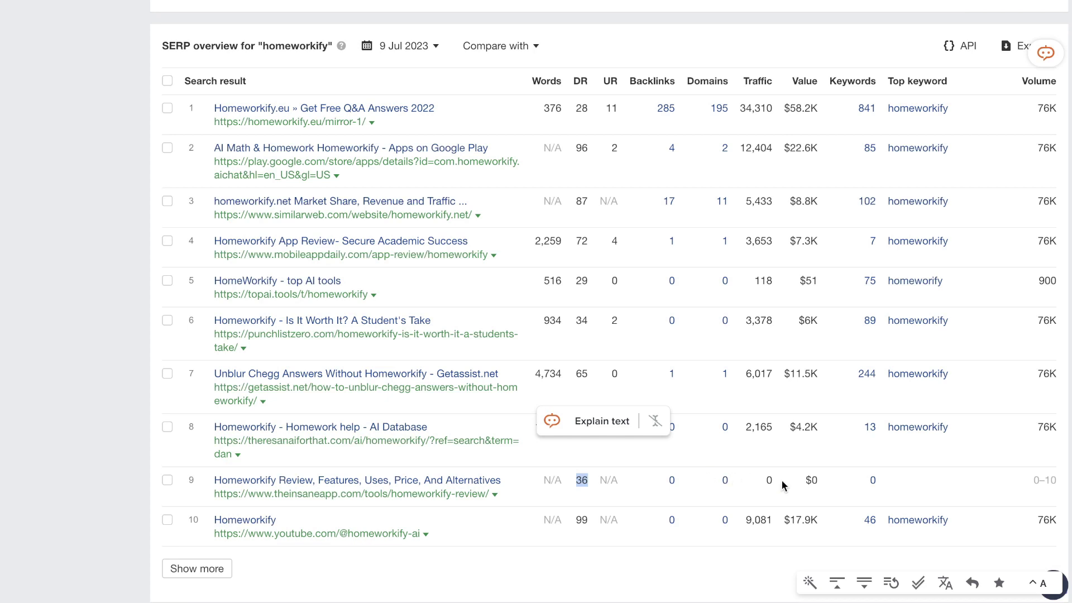
scroll(821, 484, "up", 3)
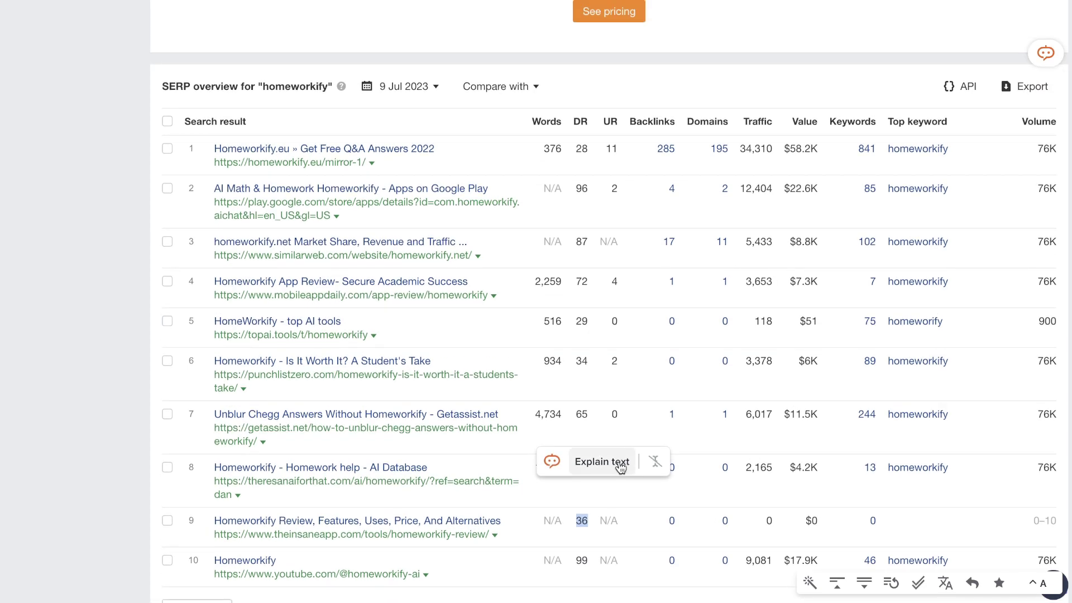
left_click(1046, 89)
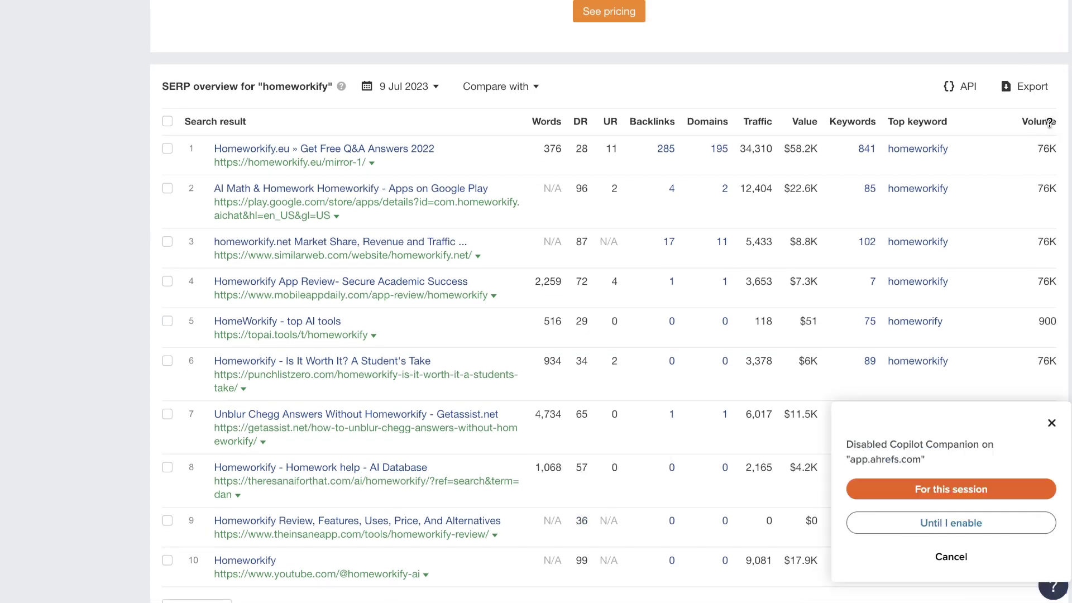
left_click(1050, 425)
scroll(743, 454, "up", 1)
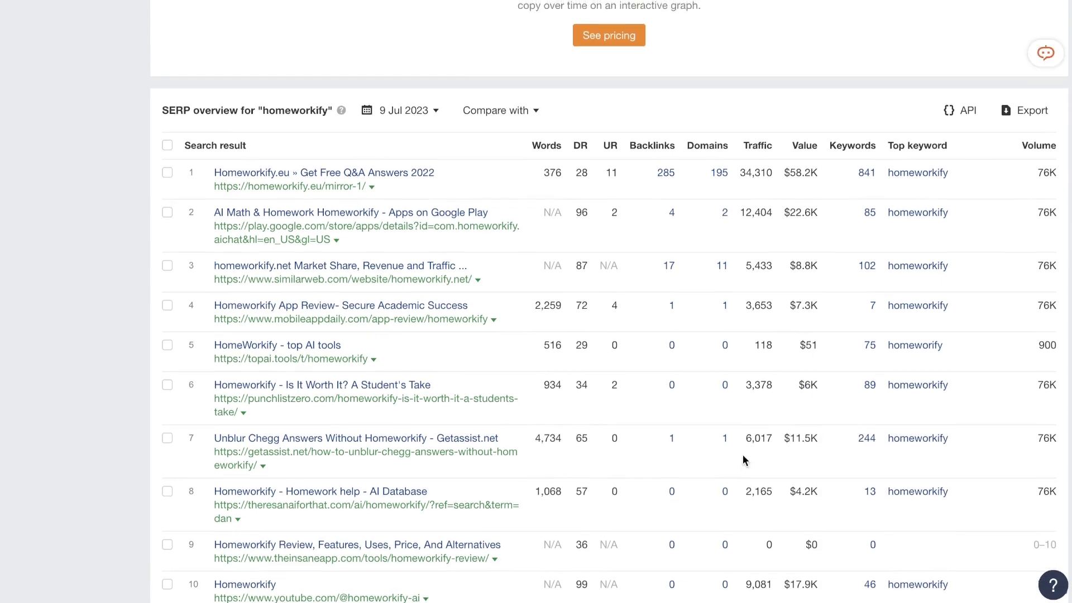
scroll(742, 455, "down", 1)
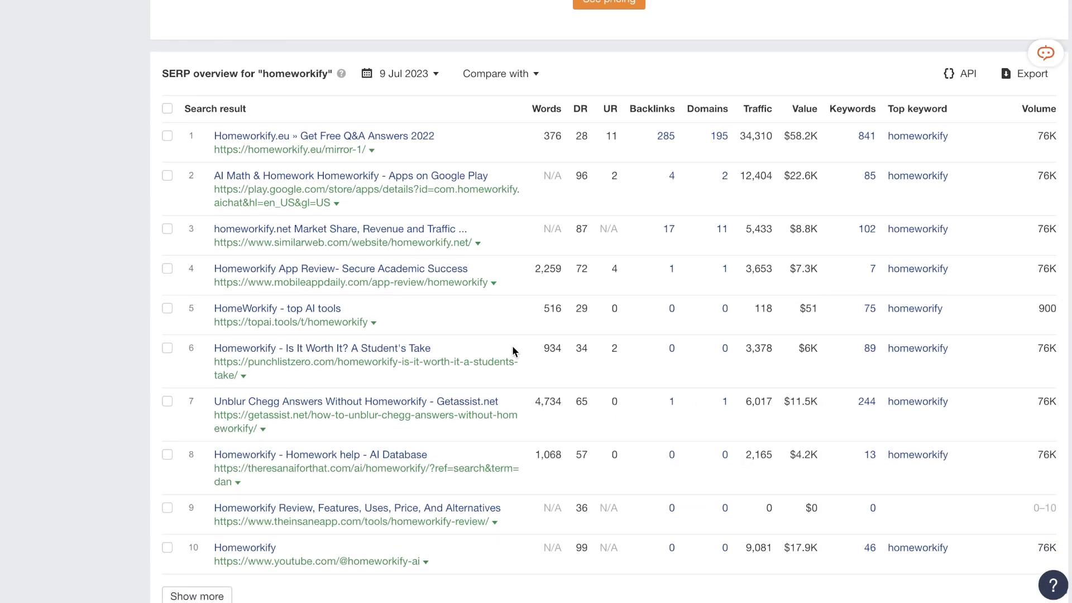
left_click_drag(572, 349, 591, 348)
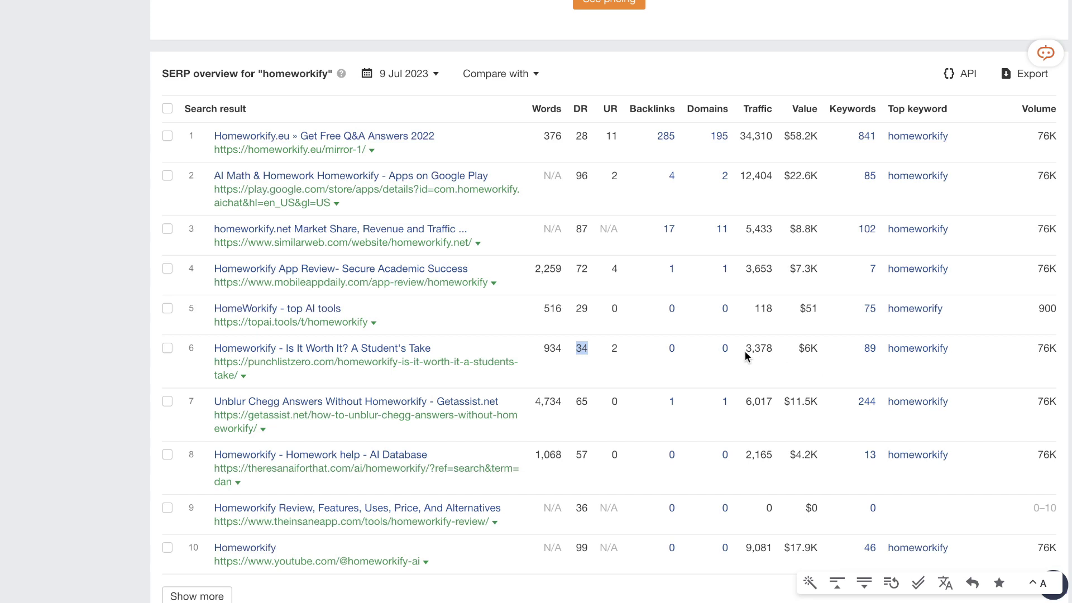
scroll(793, 329, "up", 1)
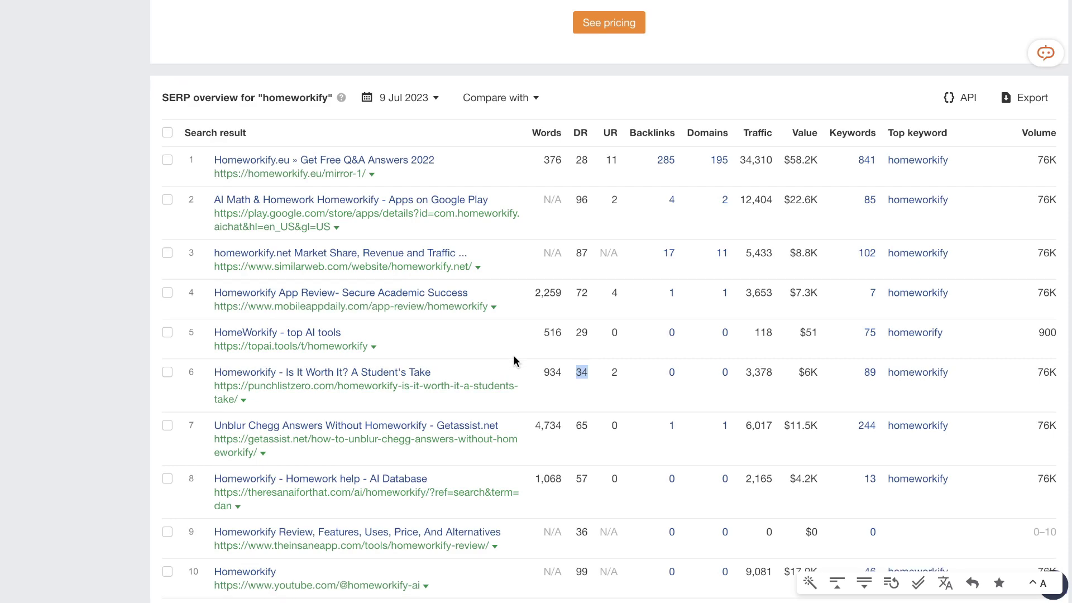
scroll(514, 361, "up", 20)
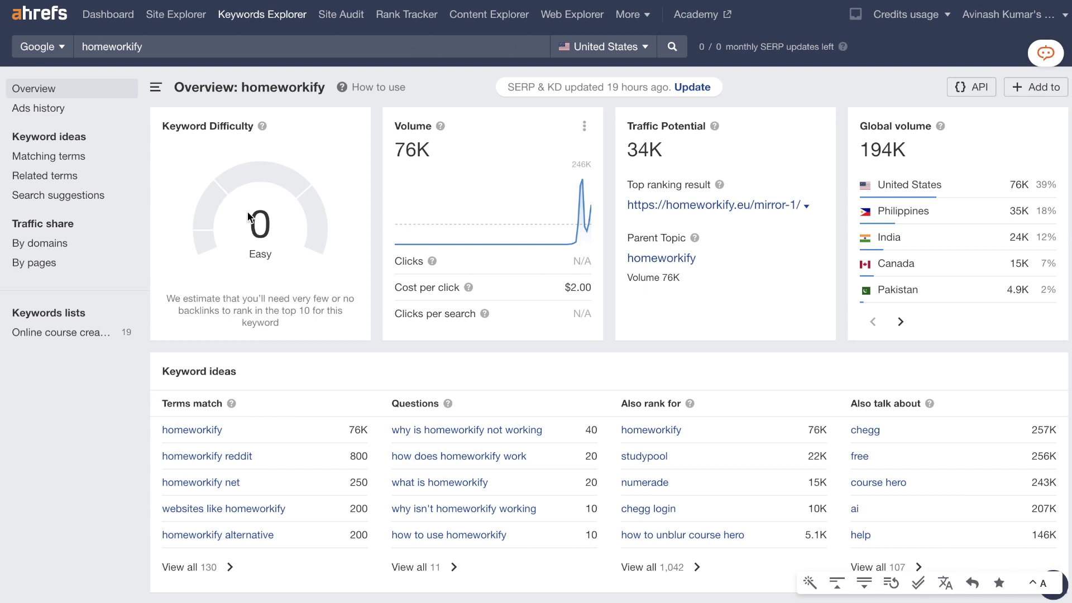
- Expand the homeworkify SERP overview beyond the top ten and scroll through all results
mouse_move(531, 229)
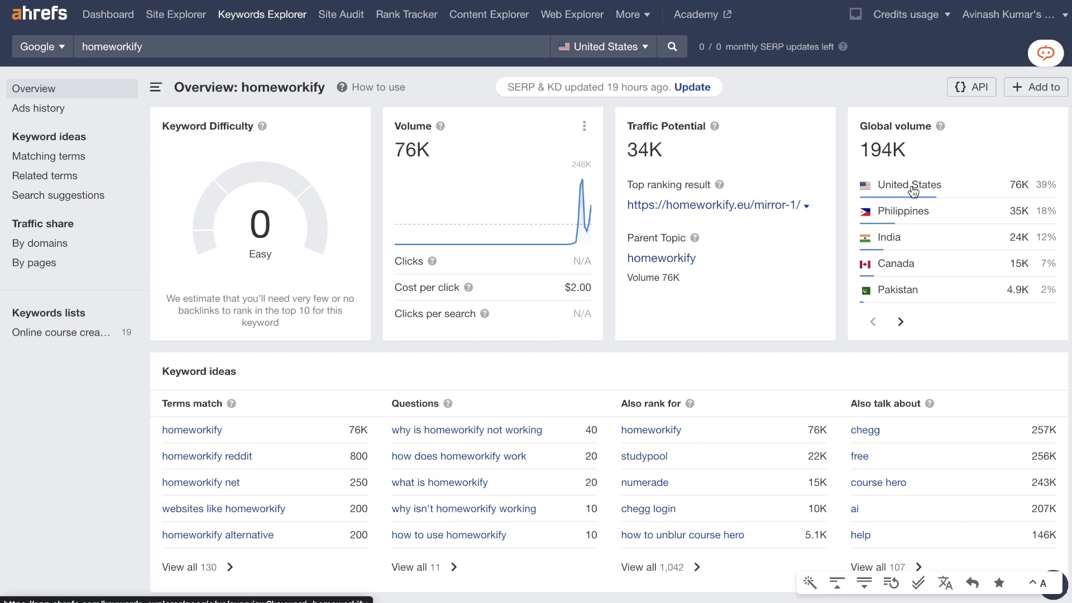
scroll(457, 331, "down", 1)
scroll(456, 330, "down", 10)
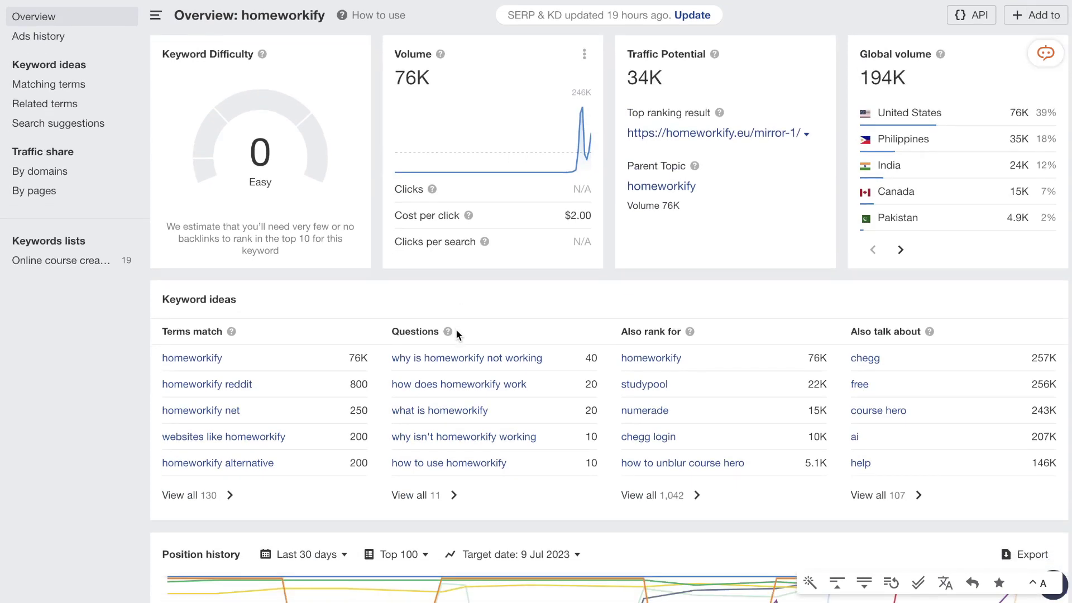
scroll(456, 330, "down", 7)
scroll(457, 335, "down", 5)
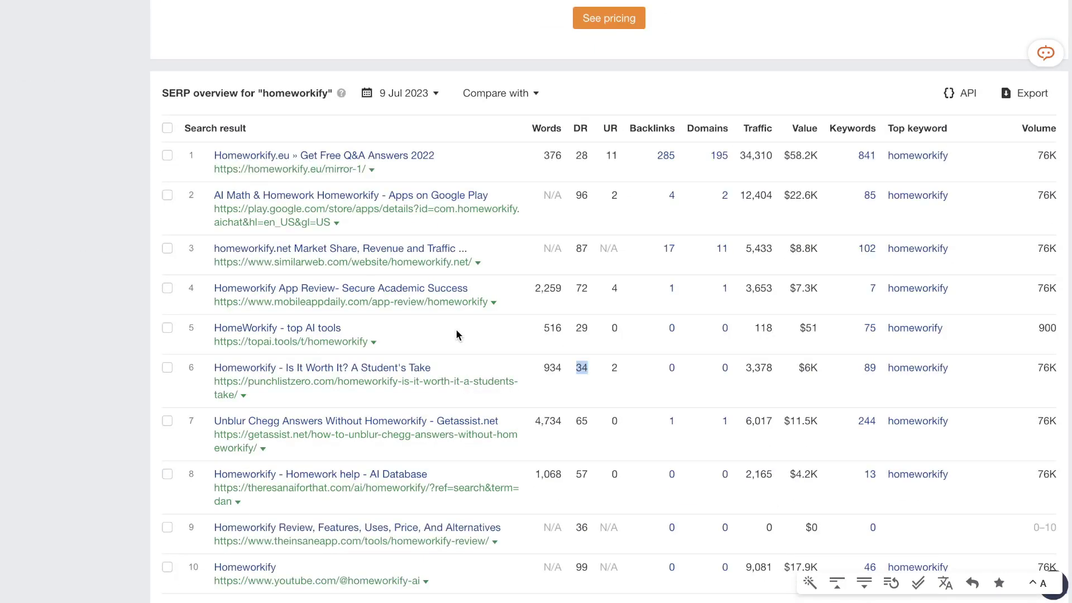
scroll(456, 331, "down", 1)
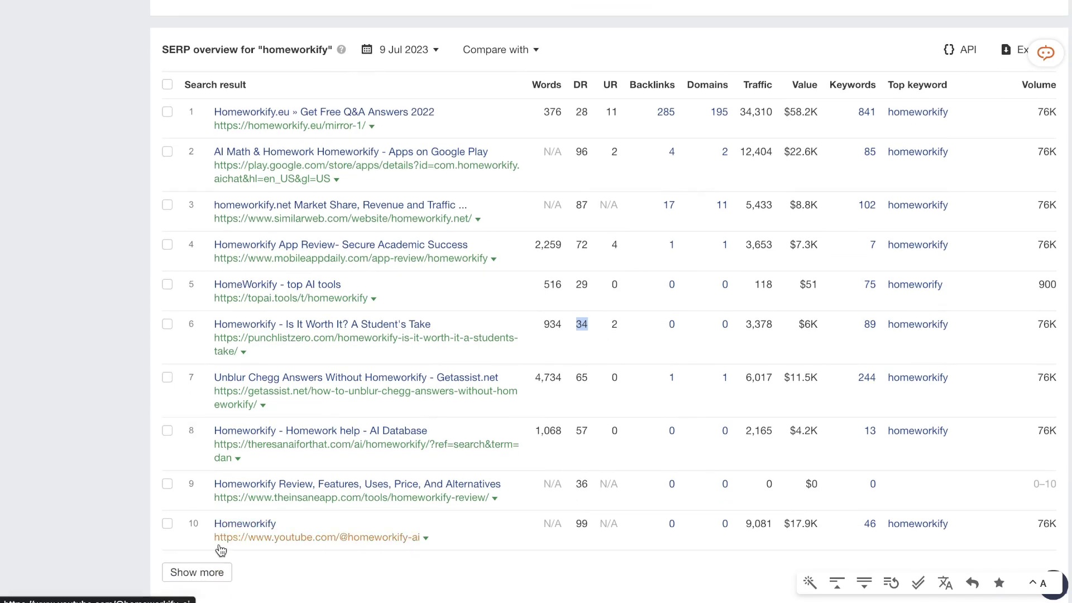
left_click(197, 572)
scroll(503, 440, "down", 3)
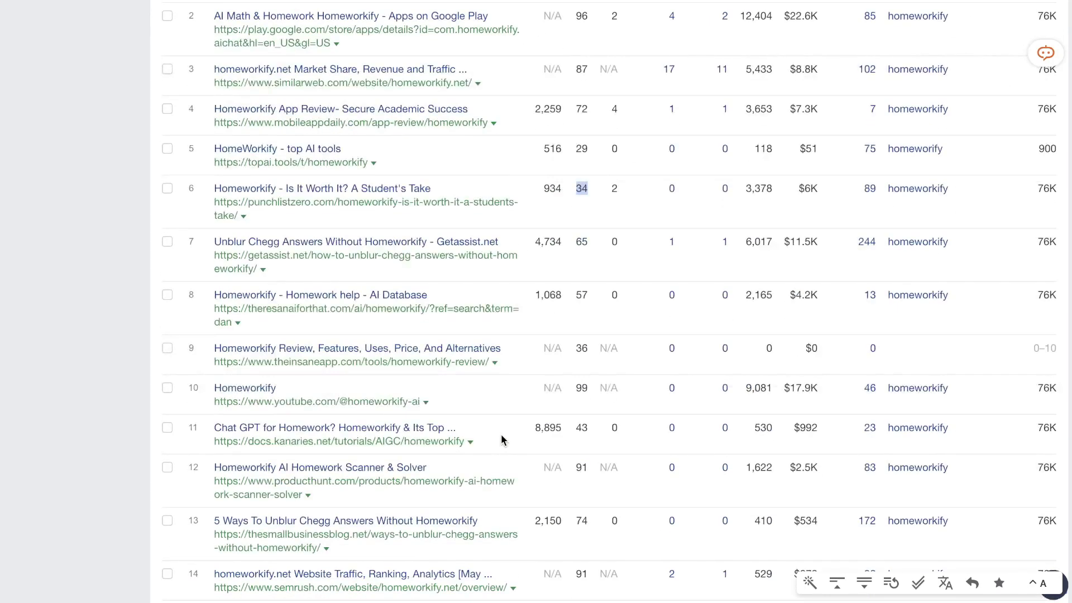
scroll(503, 438, "up", 2)
scroll(578, 336, "down", 1)
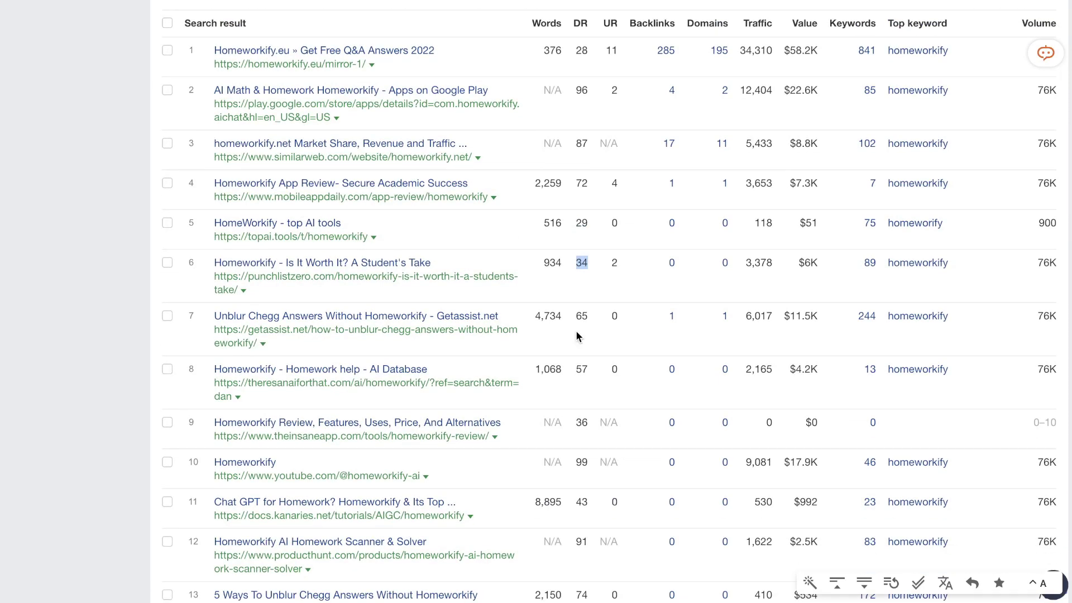
scroll(578, 335, "down", 1)
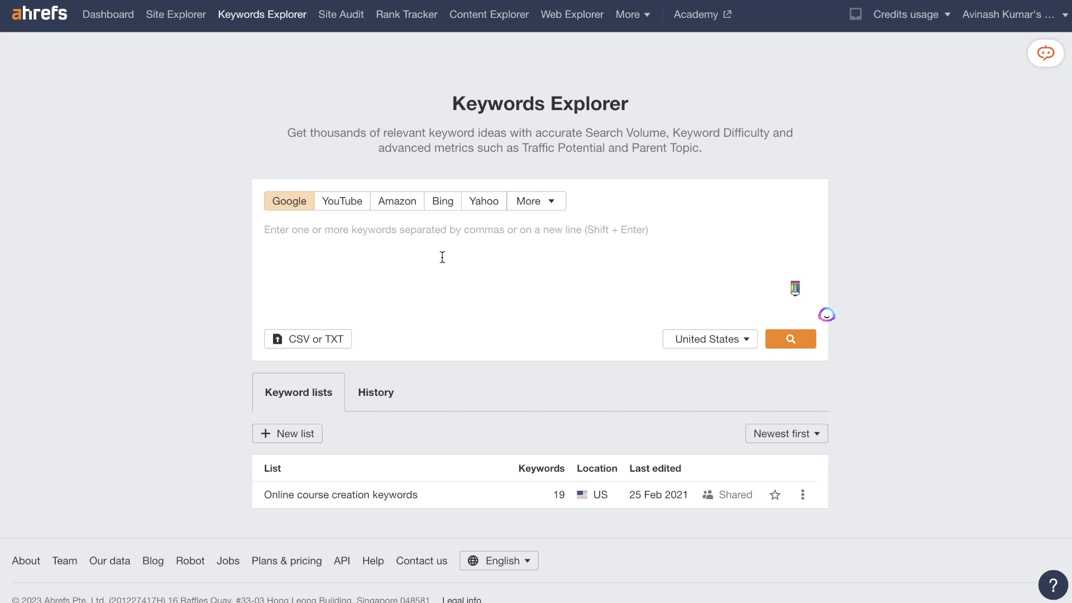
- Search Keywords Explorer for 'ai tools' and highlight its 26K global volume
type("ai tools")
key("Return")
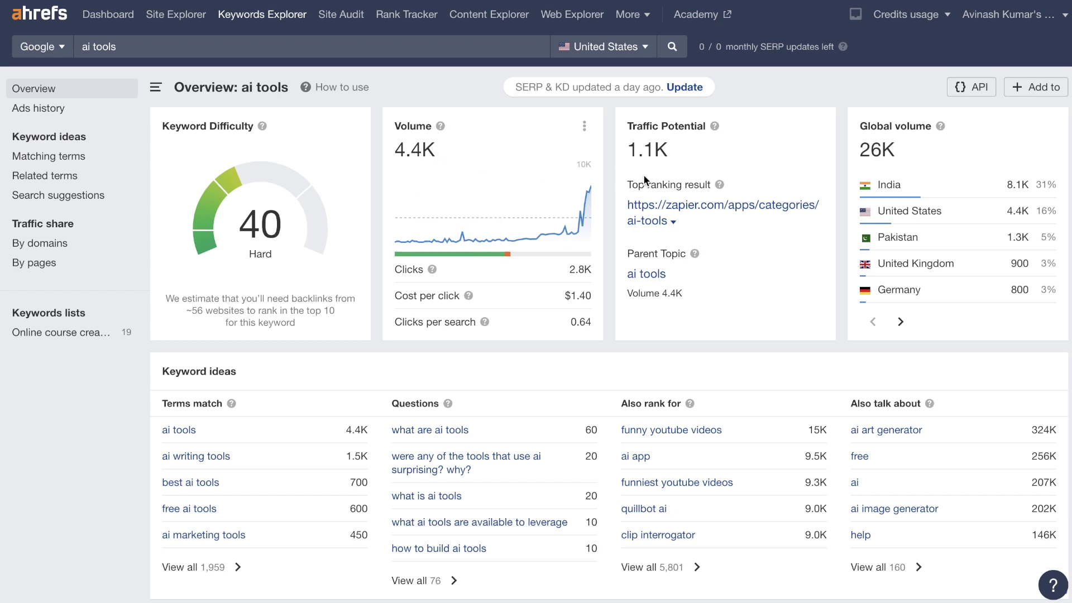
left_click_drag(906, 150, 853, 151)
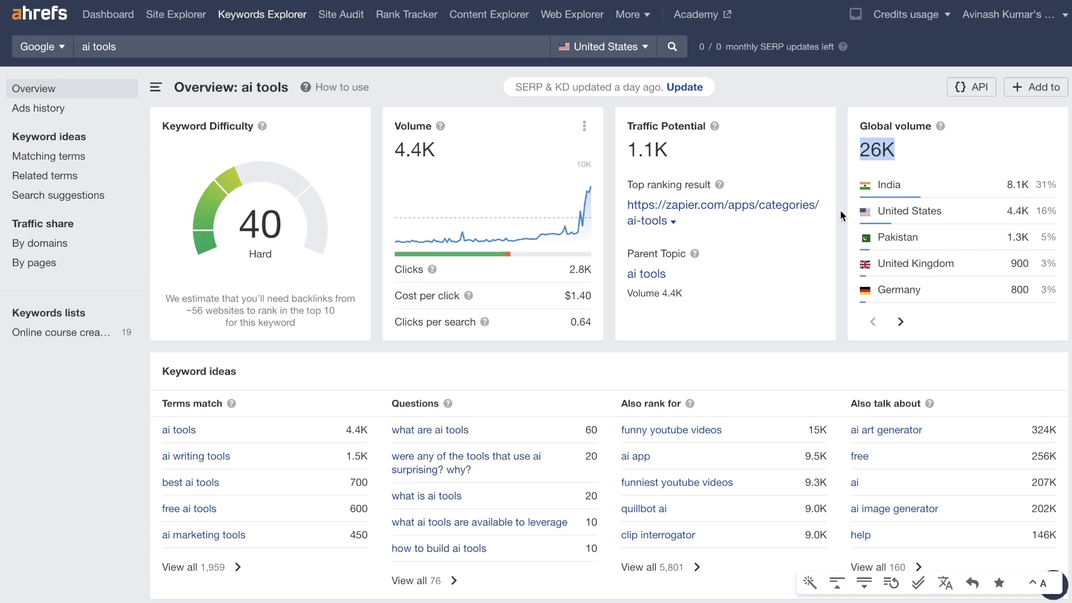
- Scroll through the ai tools metrics and its SERP overview of top-ranking pages
scroll(840, 208, "down", 2)
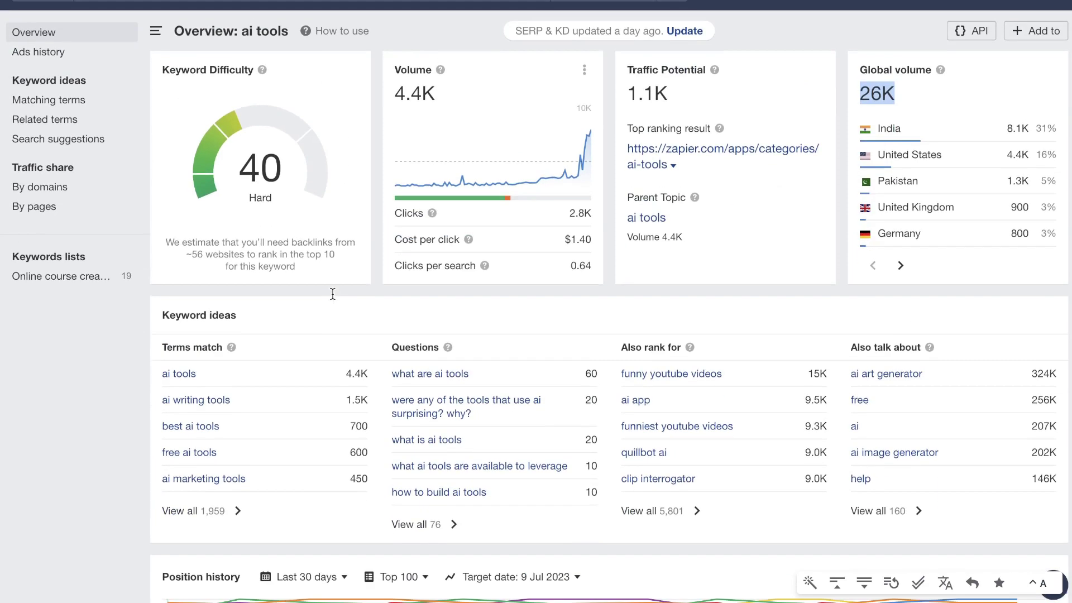
scroll(333, 293, "down", 1)
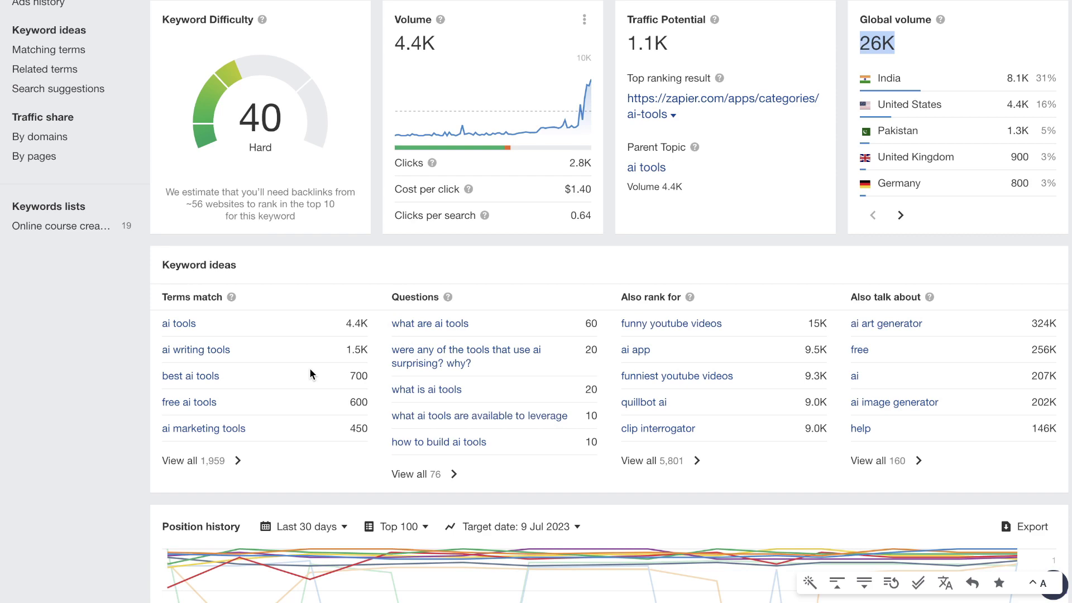
scroll(721, 155, "down", 18)
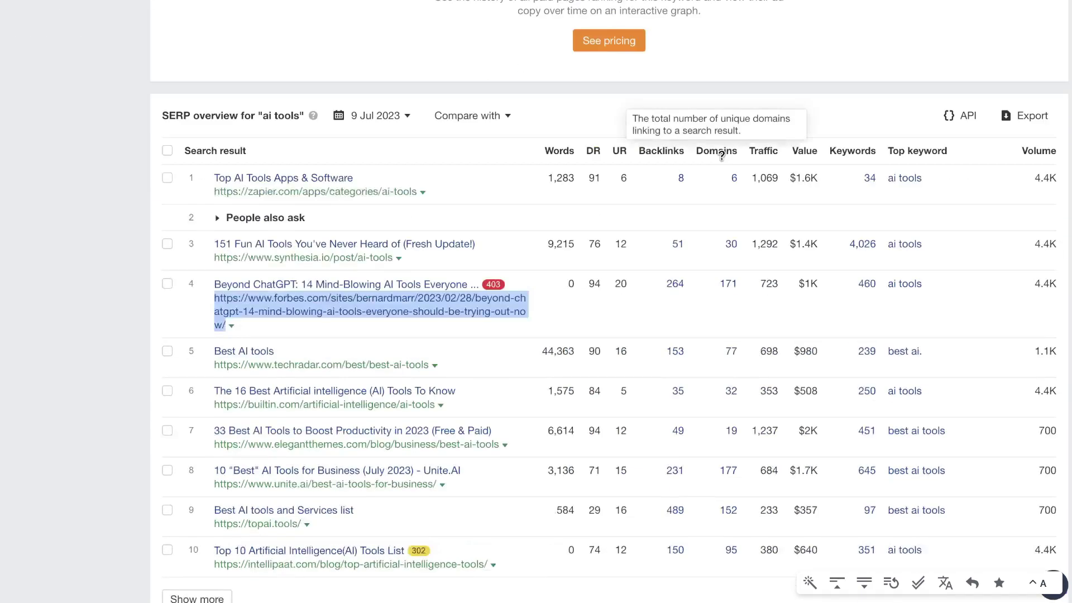
scroll(721, 156, "down", 3)
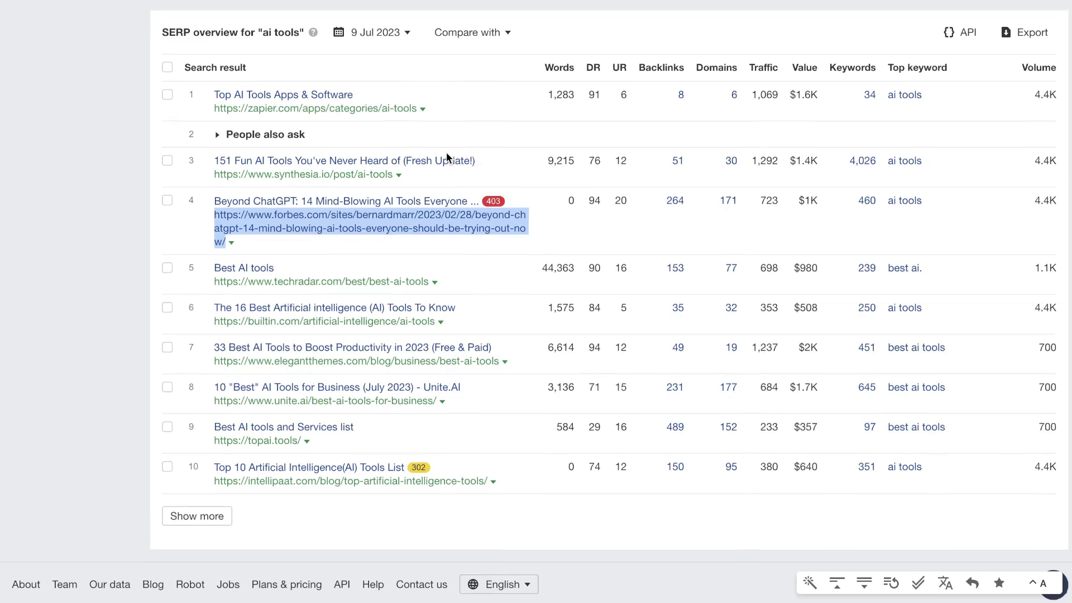
scroll(447, 152, "up", 1)
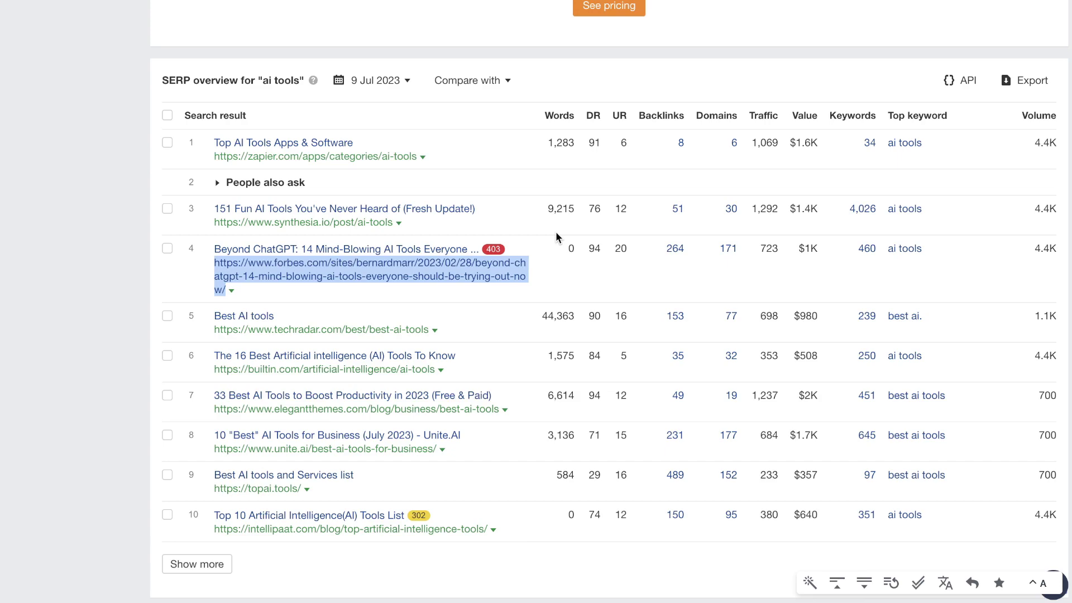
scroll(555, 231, "up", 20)
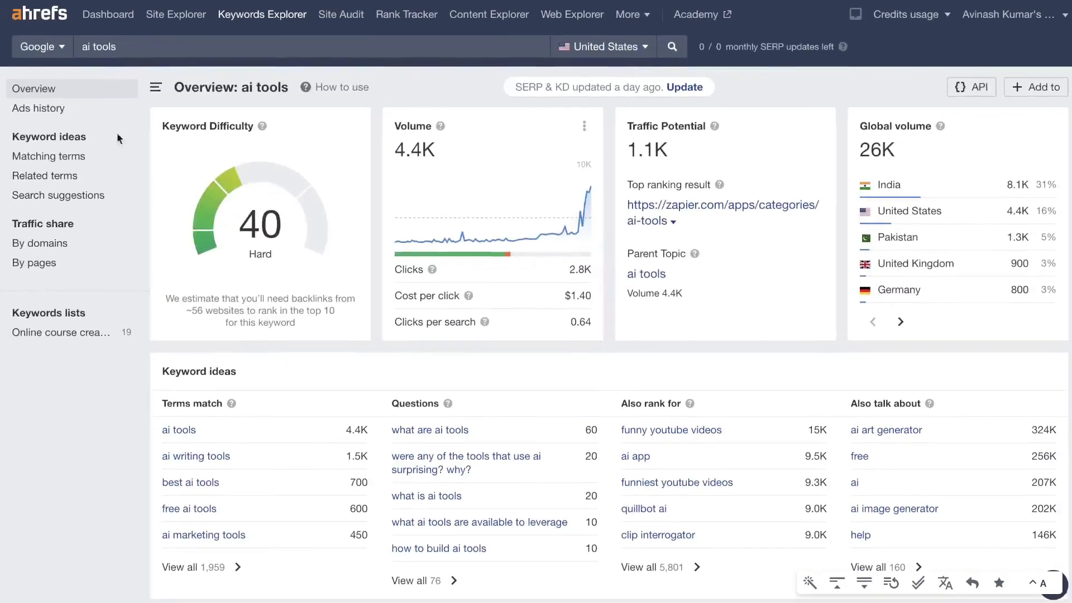
- Open Matching terms for ai tools, listing 1,959 keywords
left_click(69, 162)
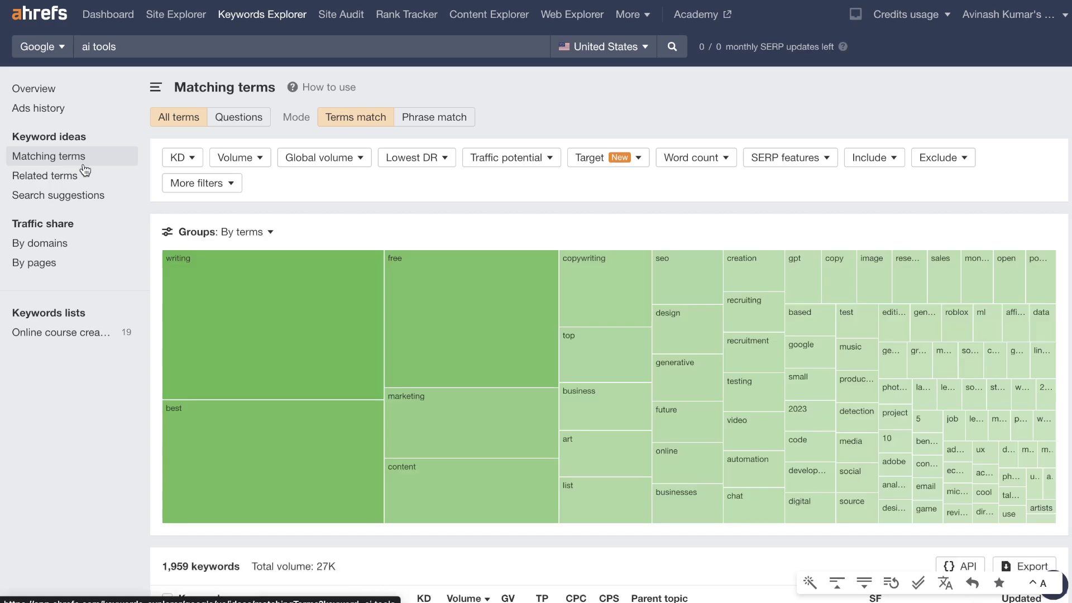
mouse_move(314, 263)
scroll(313, 263, "down", 5)
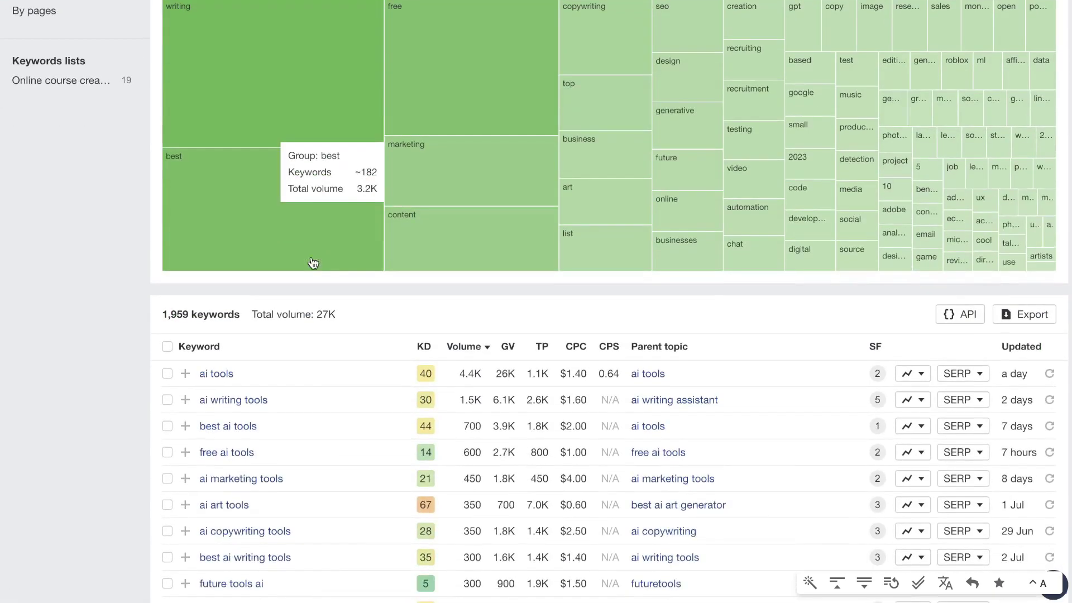
scroll(310, 261, "down", 2)
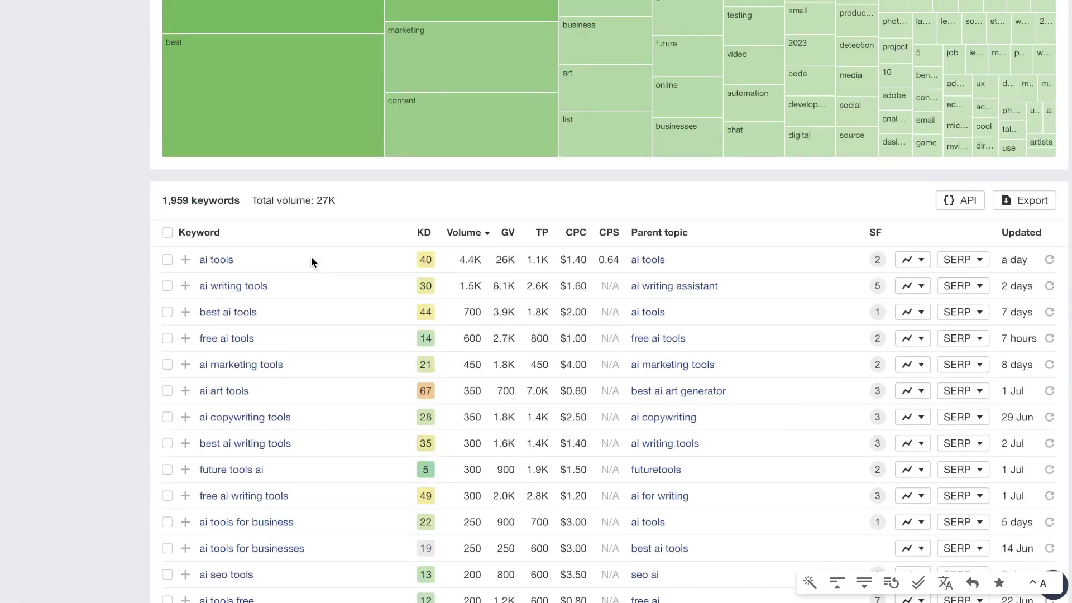
scroll(311, 261, "down", 1)
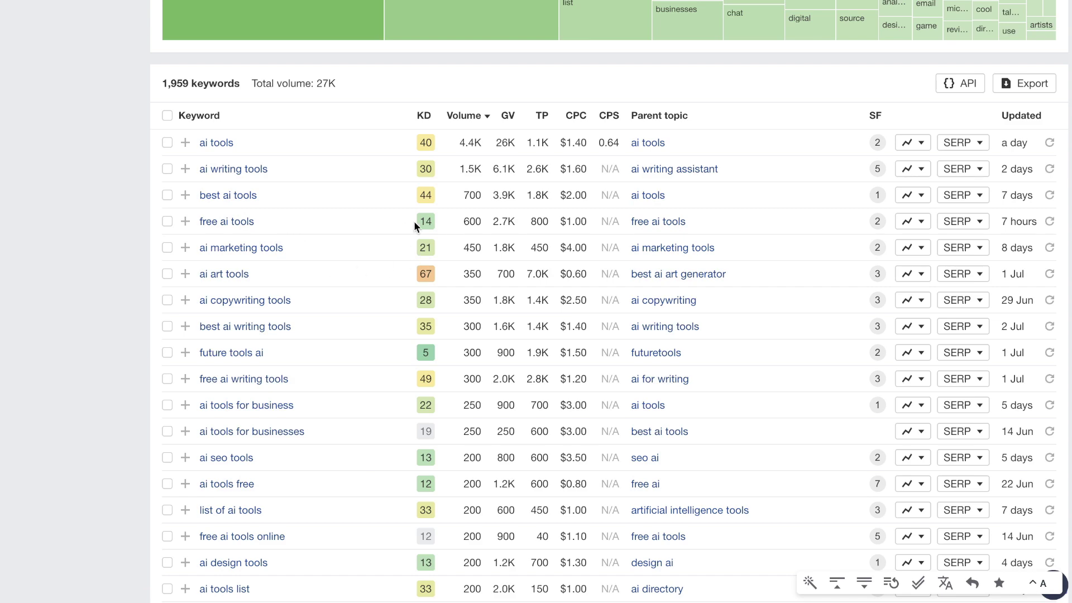
scroll(434, 317, "down", 2)
- Review the matching keywords' difficulty and volume, then open the Volume filter
scroll(372, 327, "up", 1)
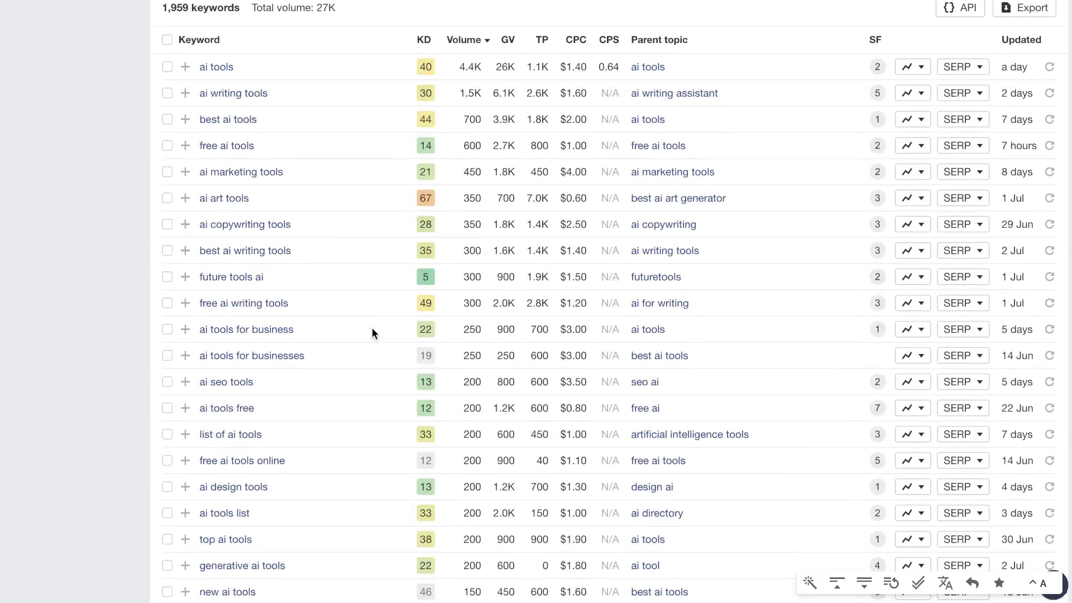
scroll(372, 328, "down", 1)
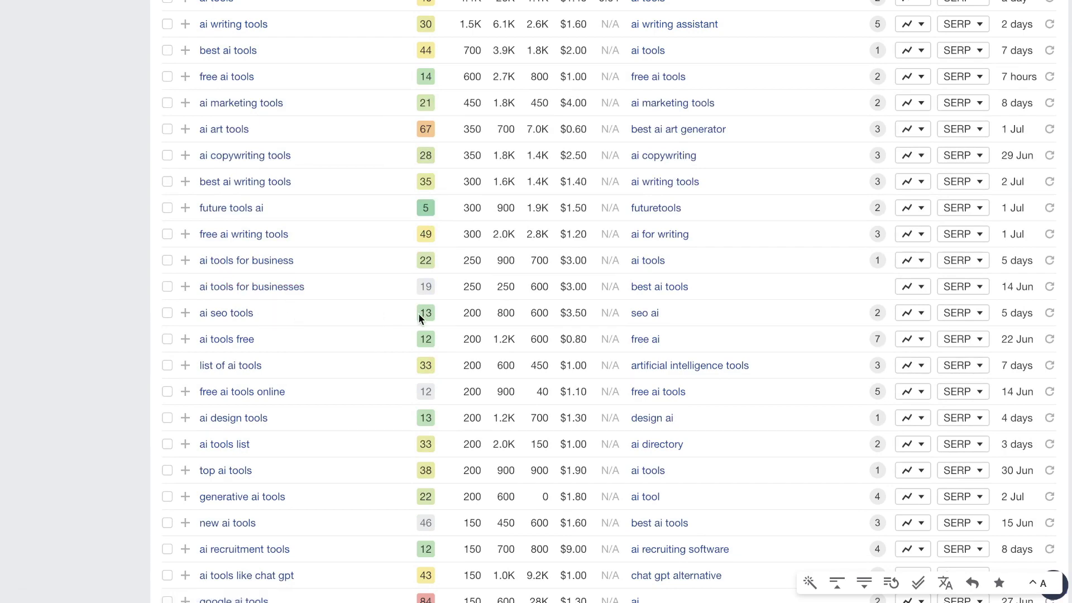
scroll(418, 313, "down", 2)
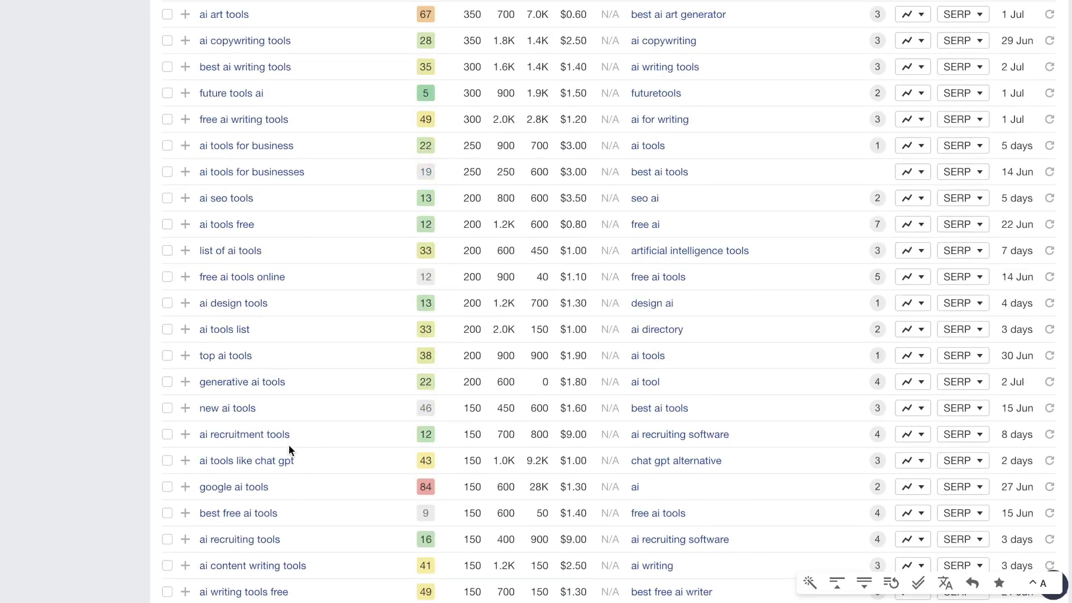
scroll(414, 434, "down", 4)
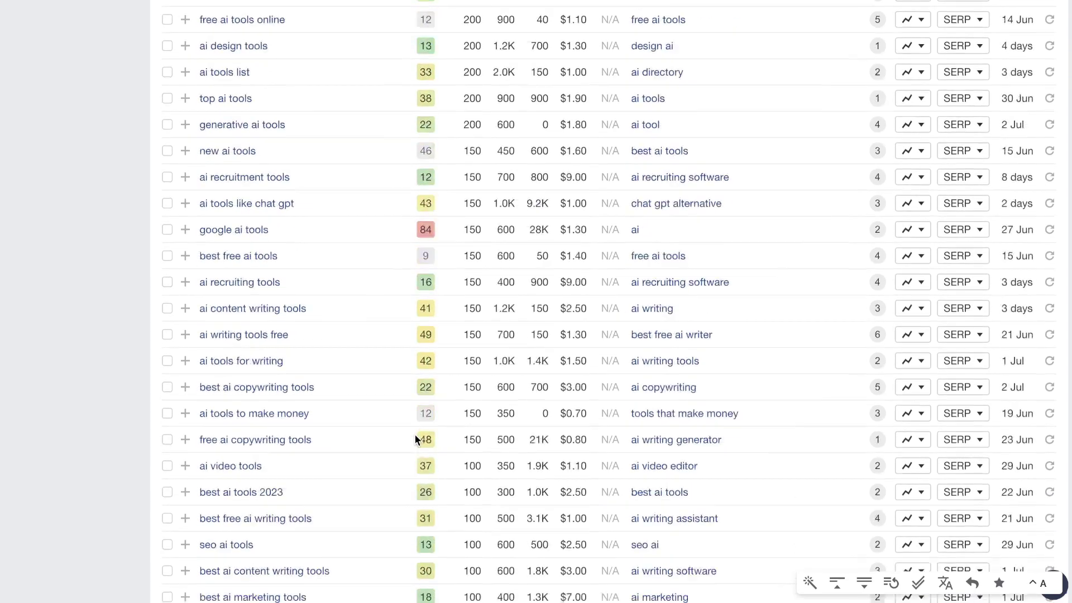
scroll(414, 434, "up", 10)
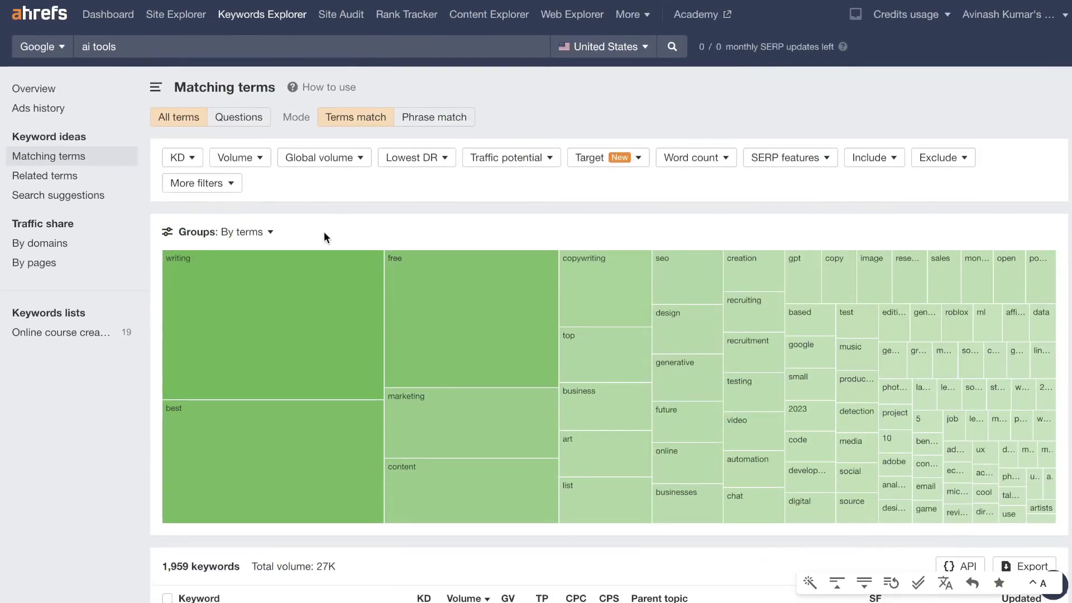
scroll(326, 234, "down", 3)
scroll(325, 234, "up", 3)
left_click(260, 159)
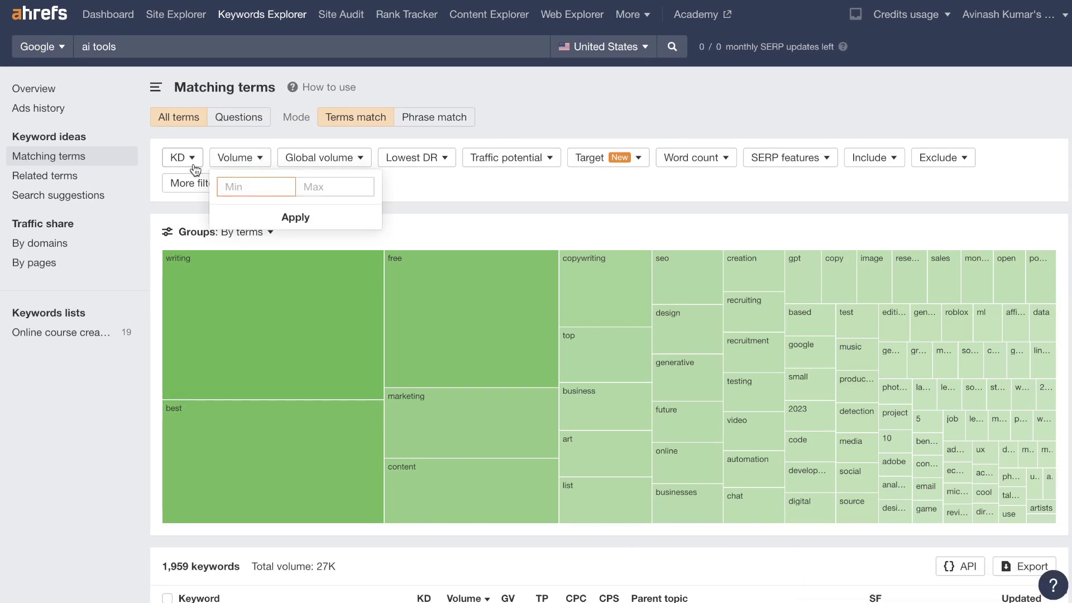
- Filter the ai tools matching terms to keywords with KD of 10 or less
left_click(187, 161)
left_click(289, 187)
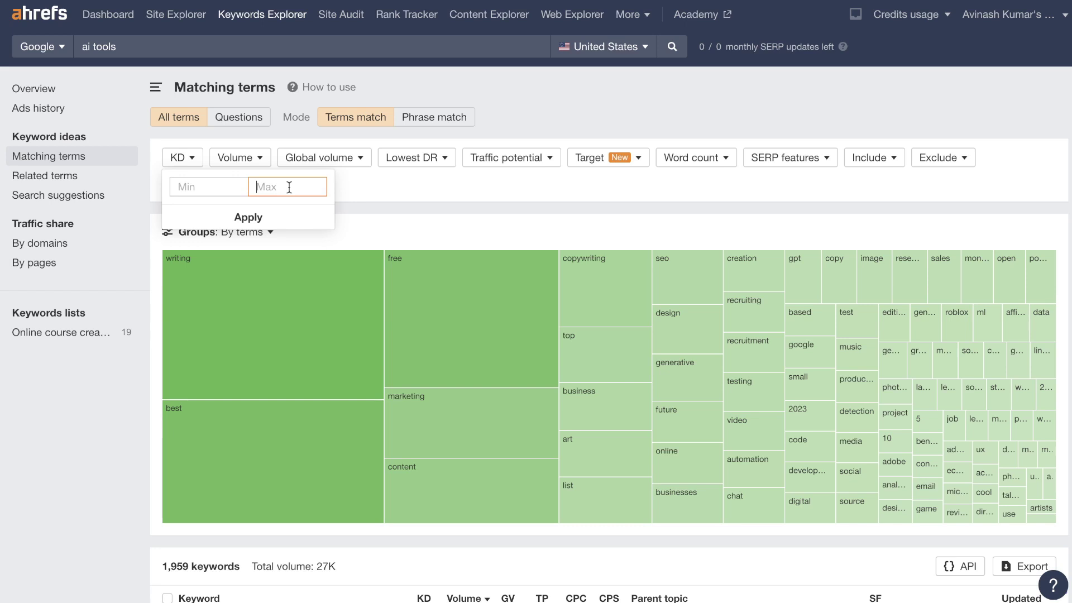
type("10")
key("Return")
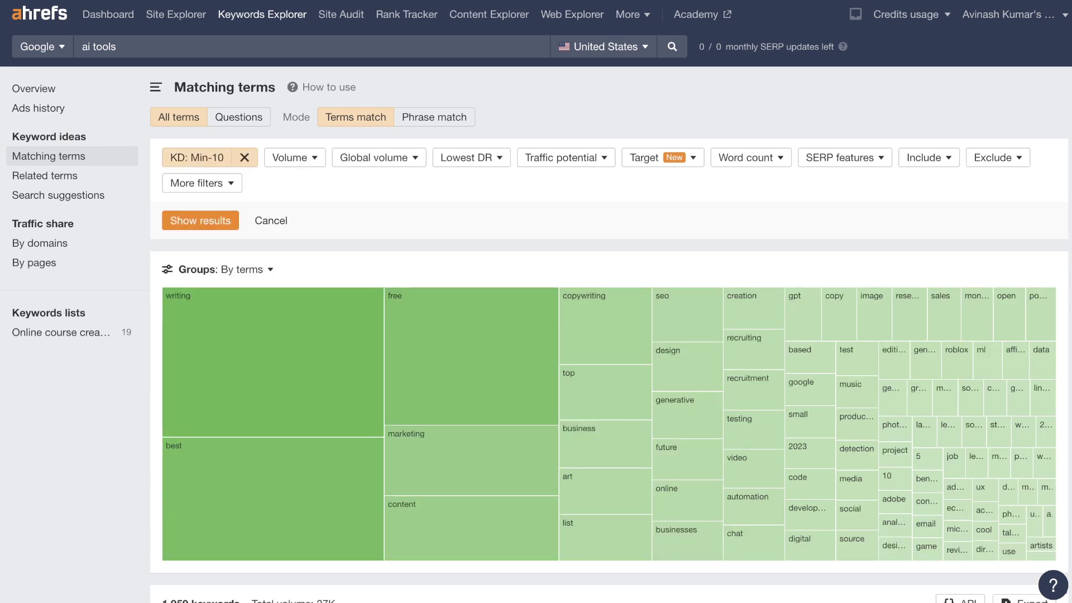
left_click(200, 219)
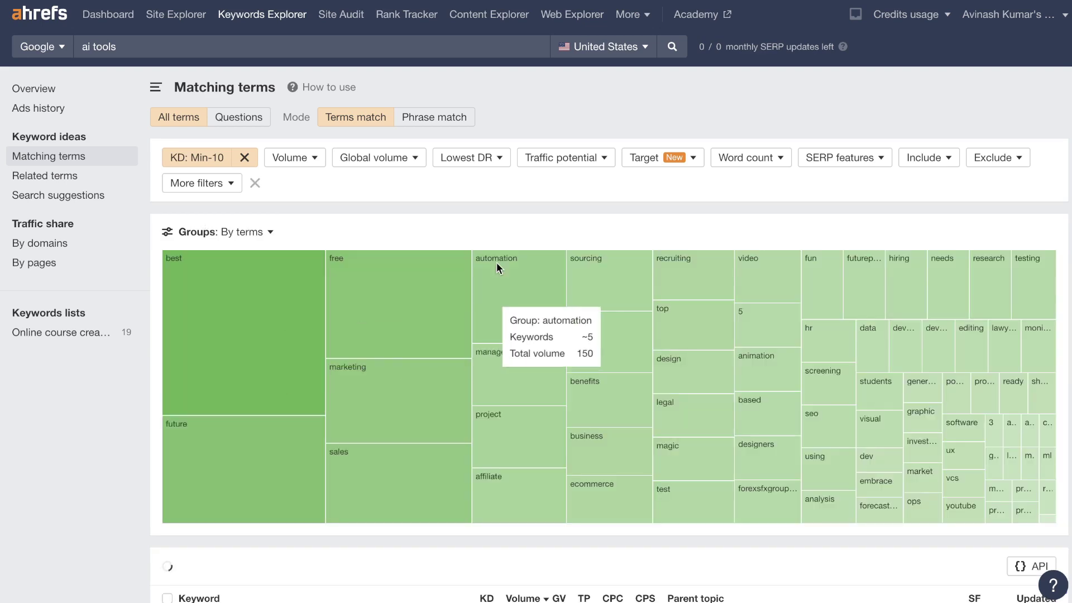
- Scroll through the 91 low-KD keywords and open the ai sales tools overview
scroll(497, 265, "down", 4)
scroll(498, 267, "down", 3)
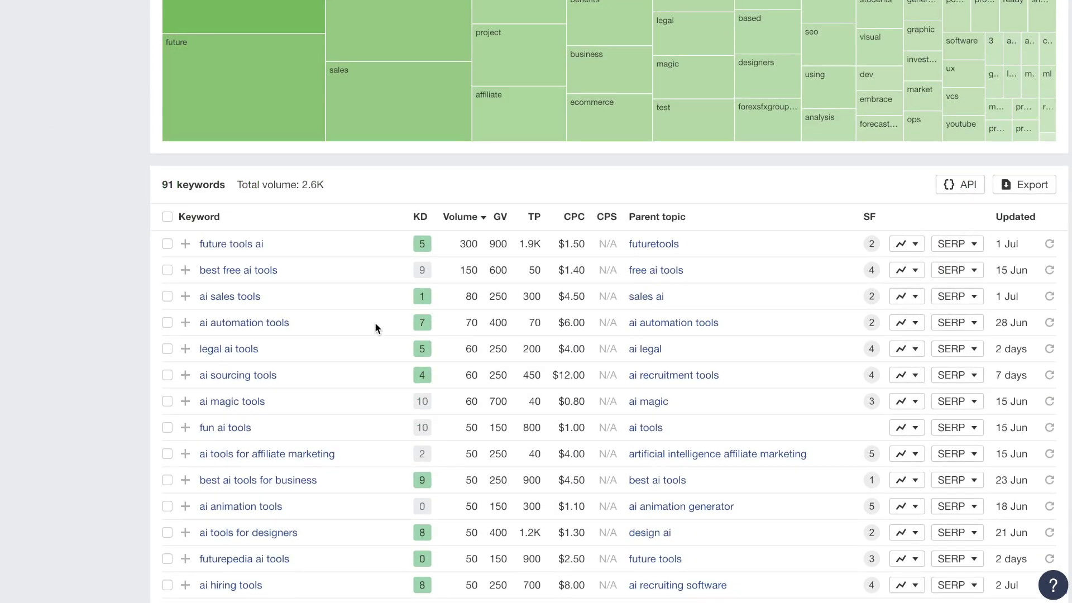
scroll(375, 326, "down", 2)
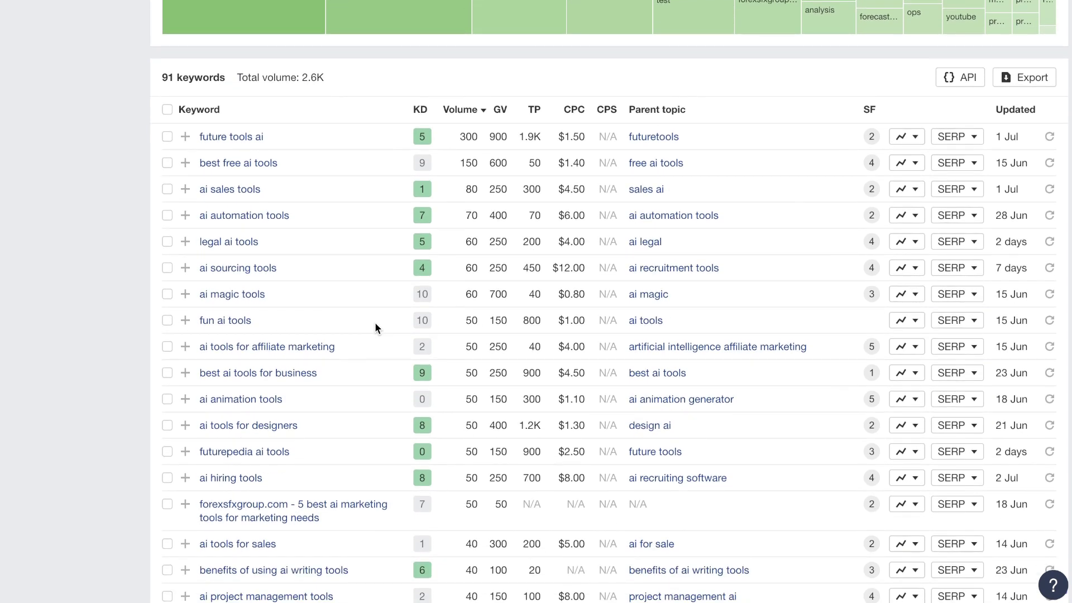
scroll(374, 323, "up", 5)
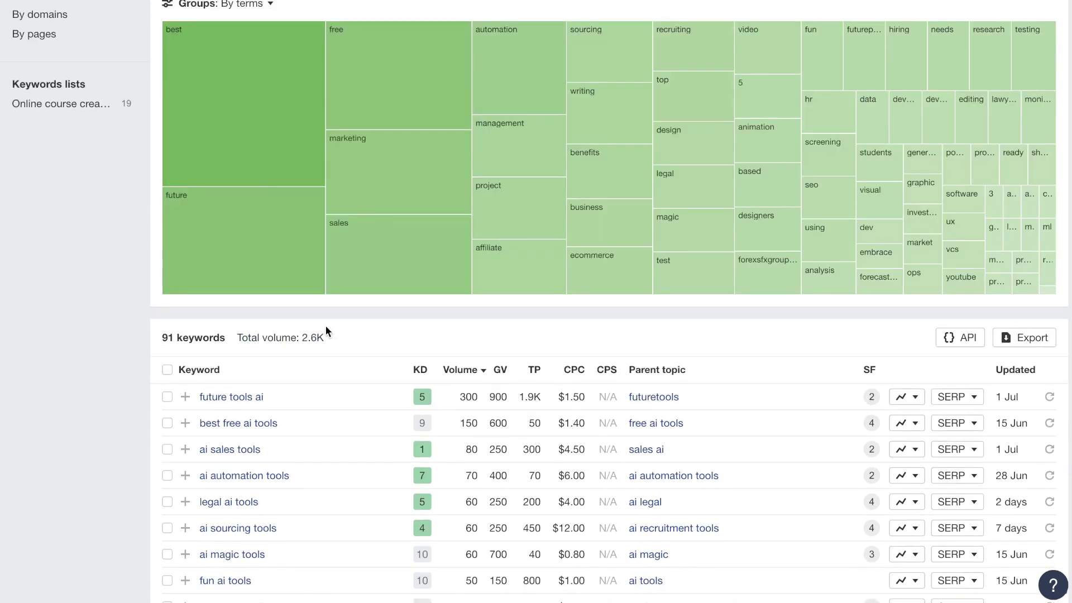
scroll(326, 326, "down", 1)
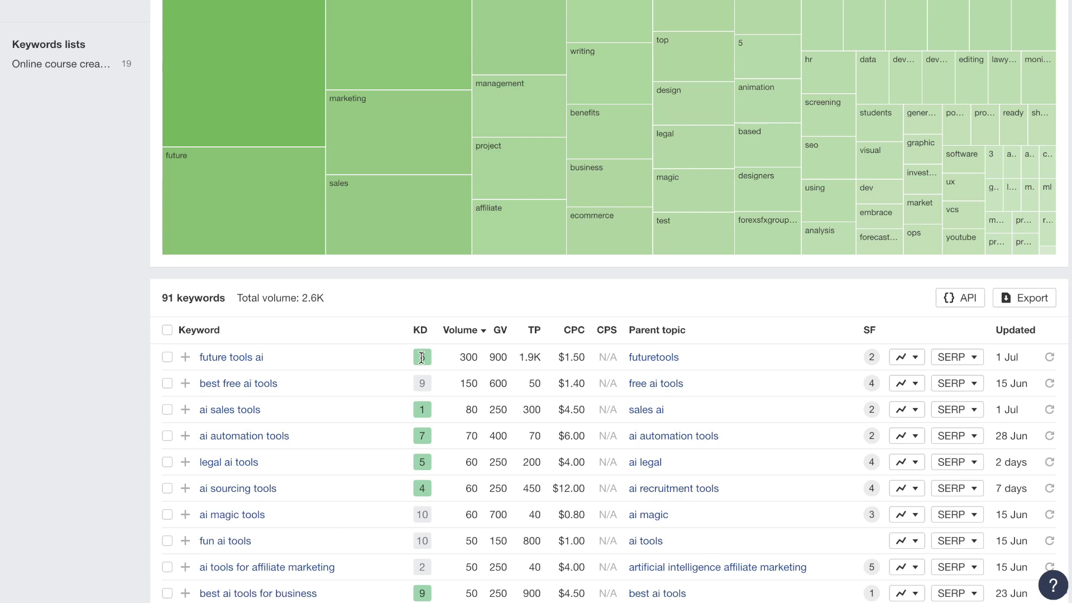
scroll(421, 358, "down", 1)
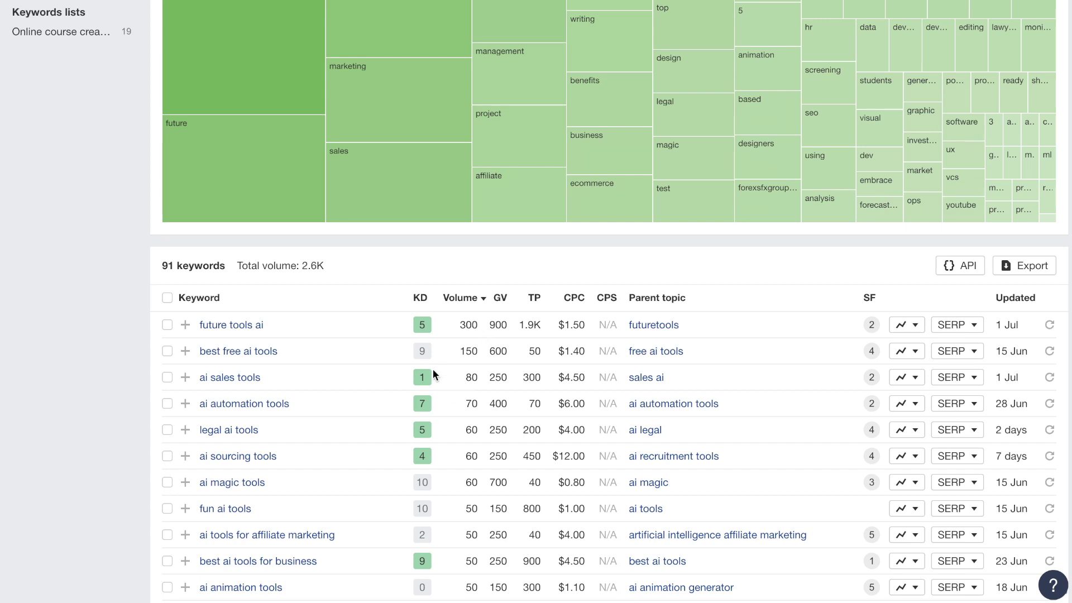
scroll(262, 360, "down", 1)
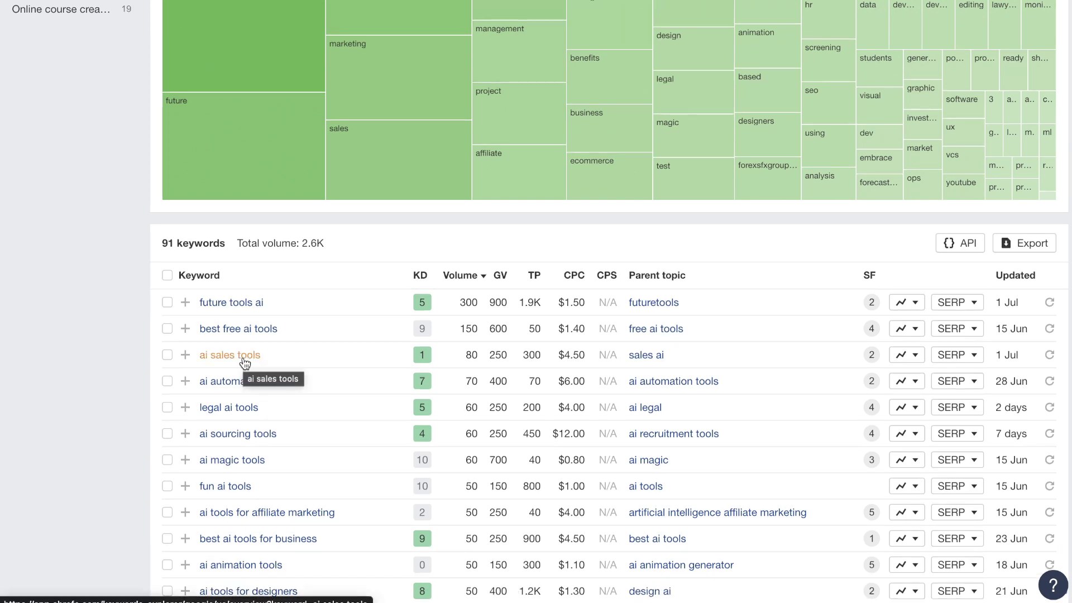
left_click(243, 361)
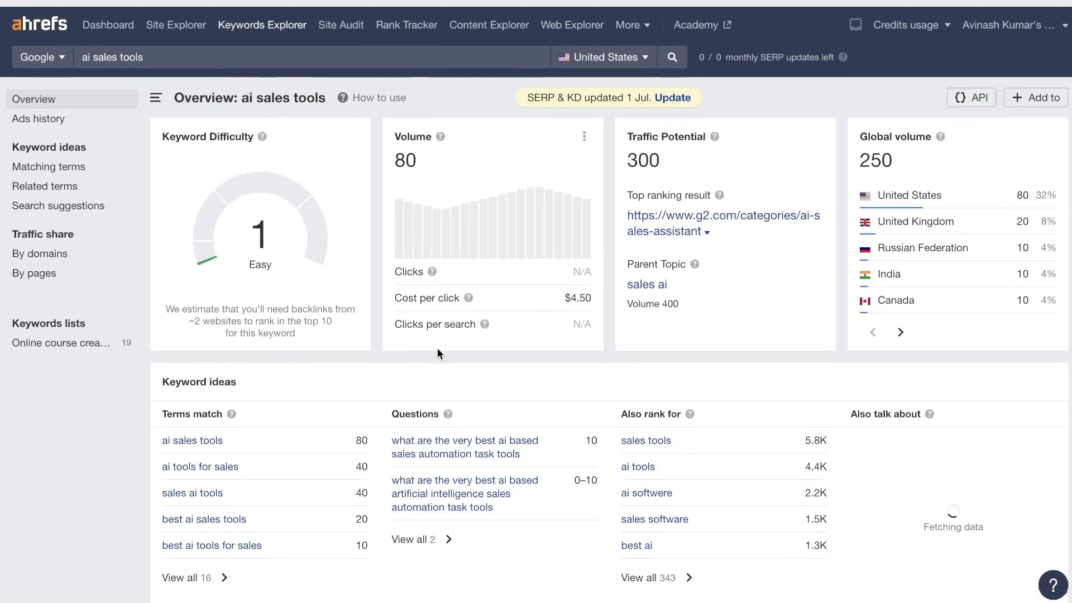
- Highlight the ai sales tools overview figures: volume 80, traffic potential 300, global volume 250
scroll(437, 353, "down", 1)
left_click_drag(434, 152, 391, 151)
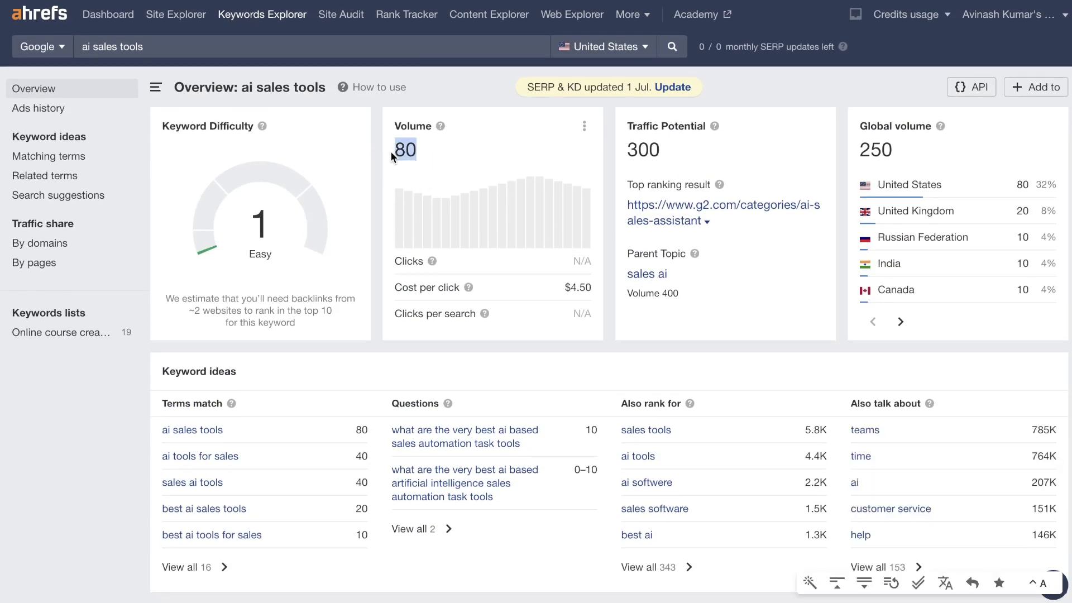
left_click_drag(667, 152, 629, 147)
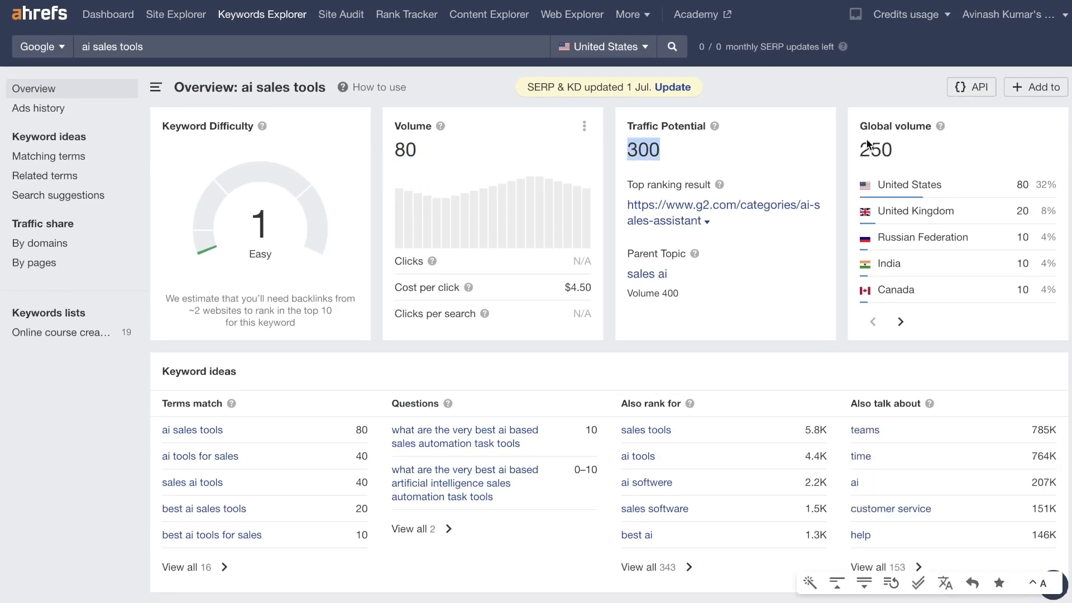
left_click_drag(897, 152, 859, 148)
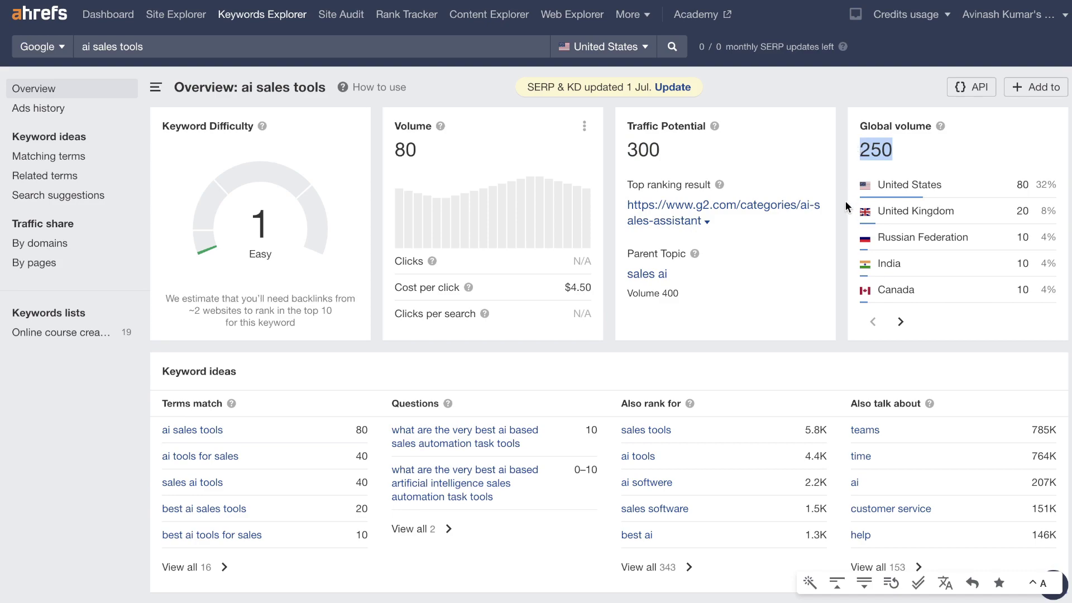
- Review the SERP overview, highlighting result 2's DR of 3 and the top nine results
scroll(846, 206, "down", 15)
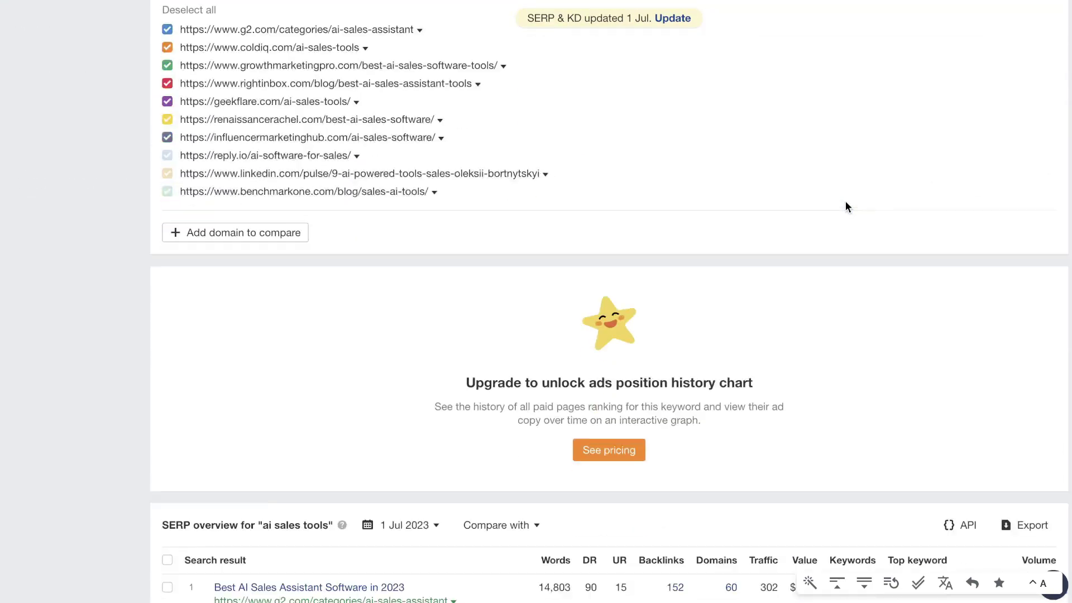
scroll(846, 202, "down", 7)
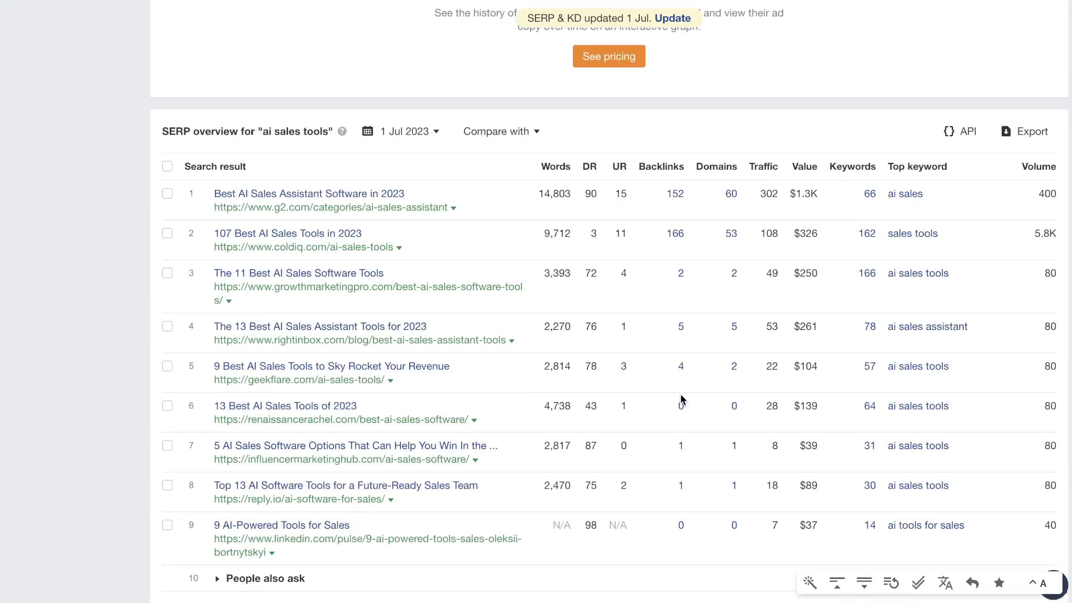
scroll(680, 395, "down", 1)
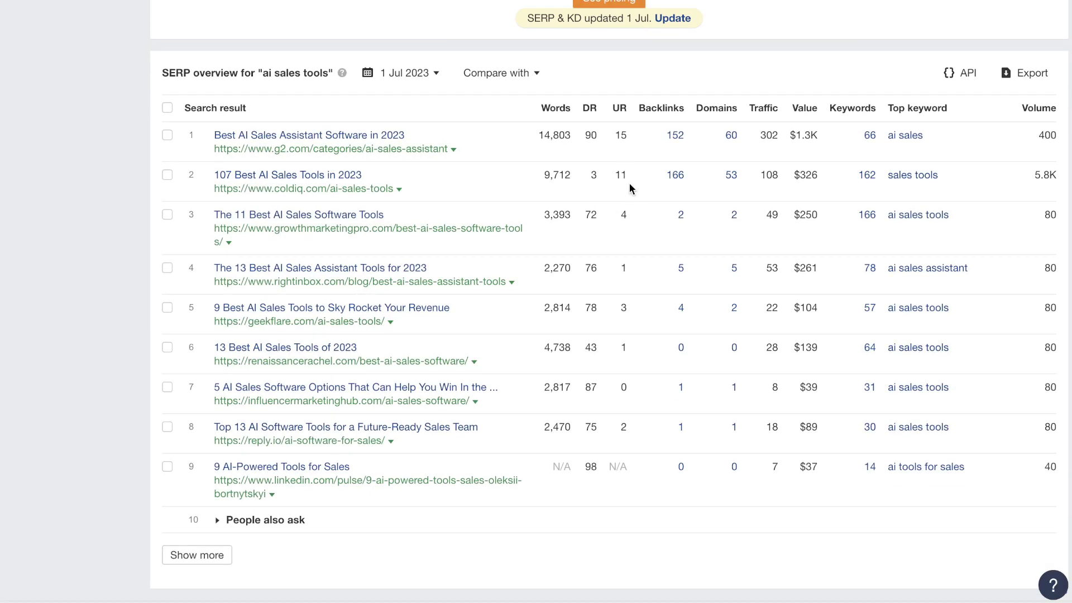
double_click(595, 176)
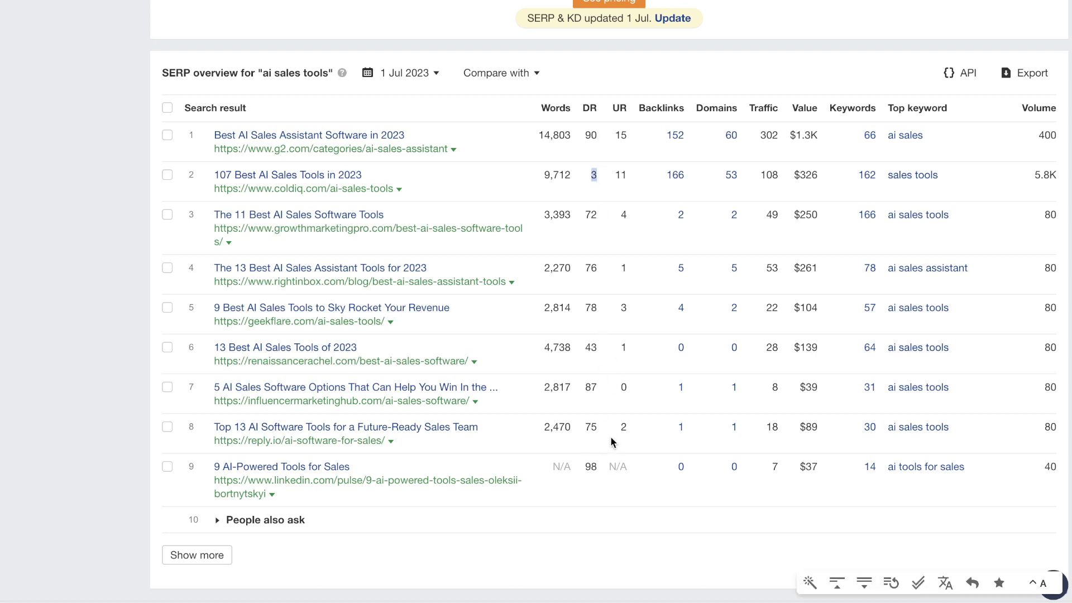
scroll(518, 376, "up", 2)
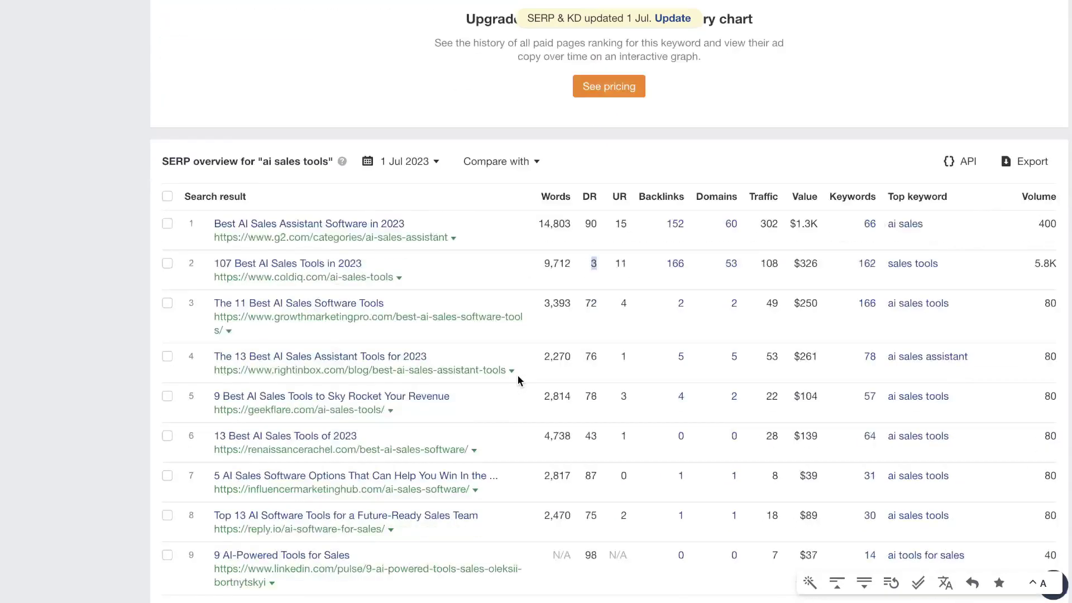
scroll(578, 363, "down", 1)
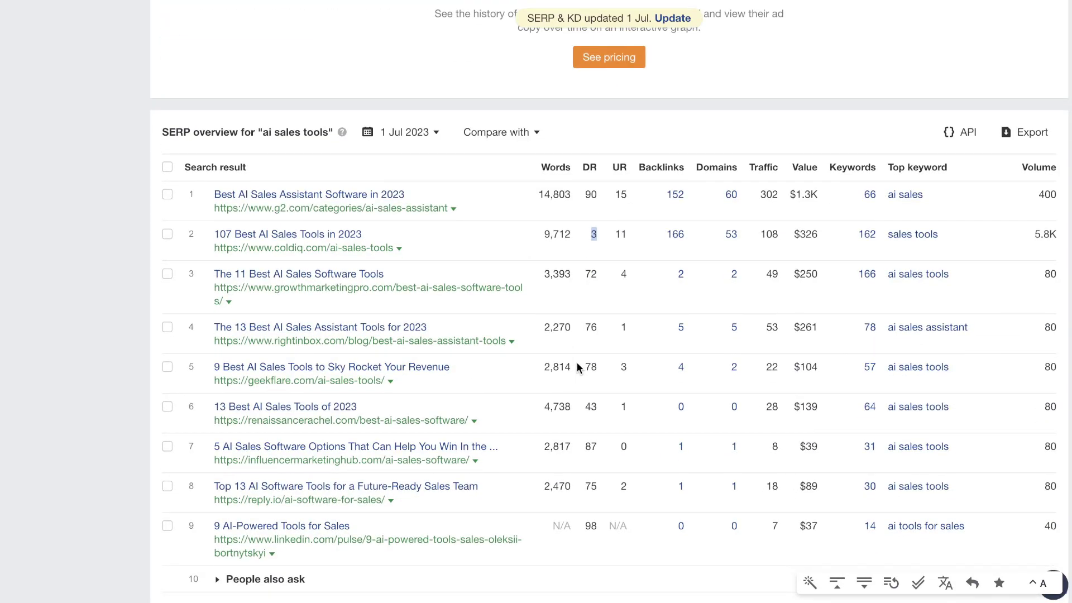
left_click_drag(596, 548, 493, 186)
scroll(470, 145, "up", 15)
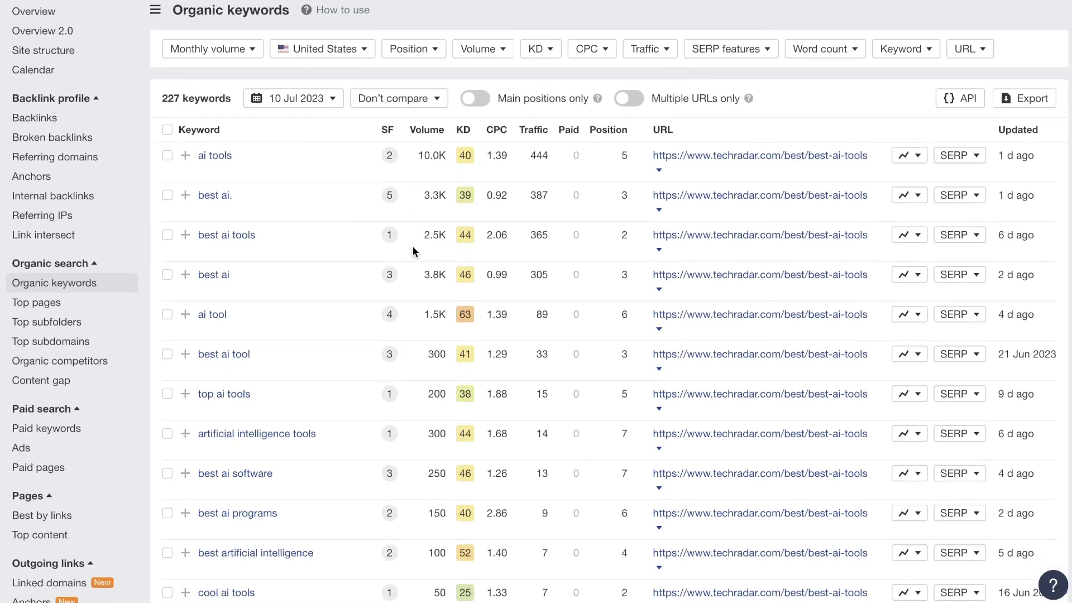
- Filter the TechRadar page's organic keywords to KD up to 10 and show the results
scroll(412, 251, "up", 2)
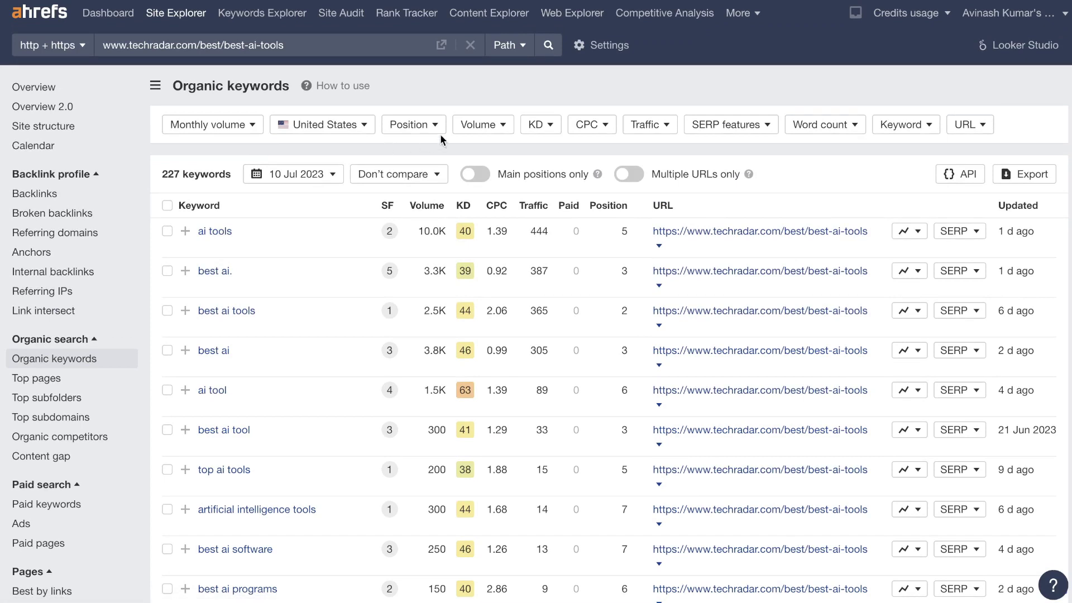
mouse_move(540, 125)
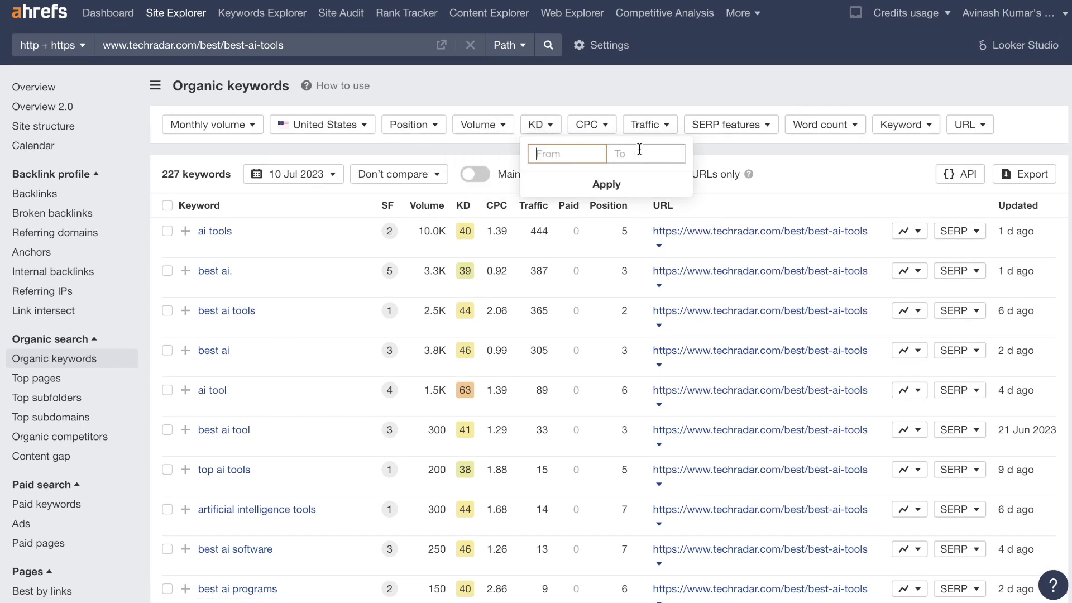
left_click(640, 149)
type("10")
left_click(647, 186)
left_click(202, 186)
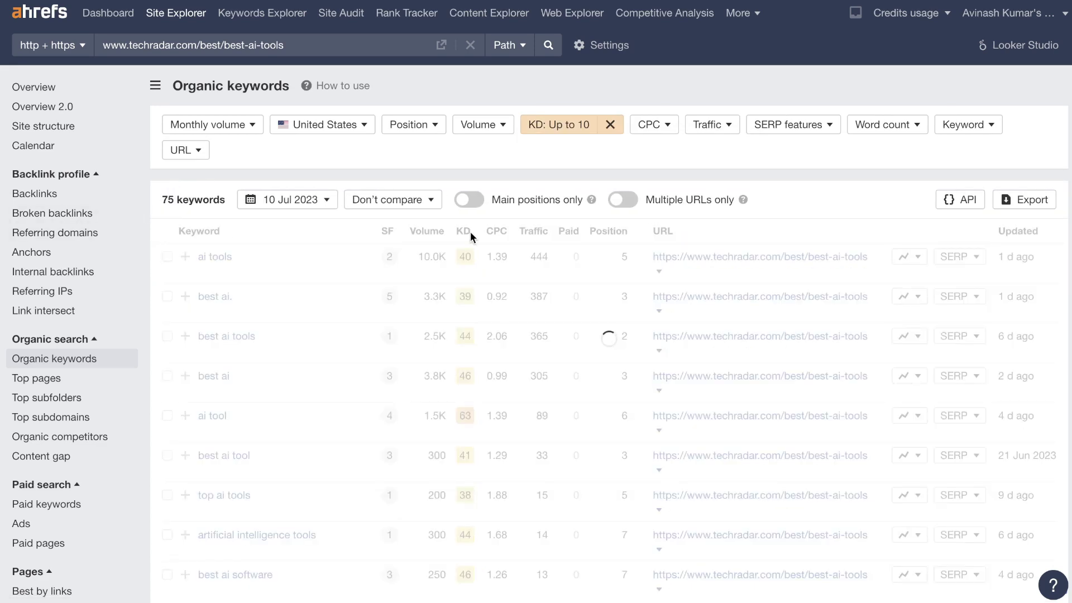
- Open the 'best artificial intelligence sites' overview and scroll through its SERP
scroll(292, 150, "down", 3)
left_click(293, 147)
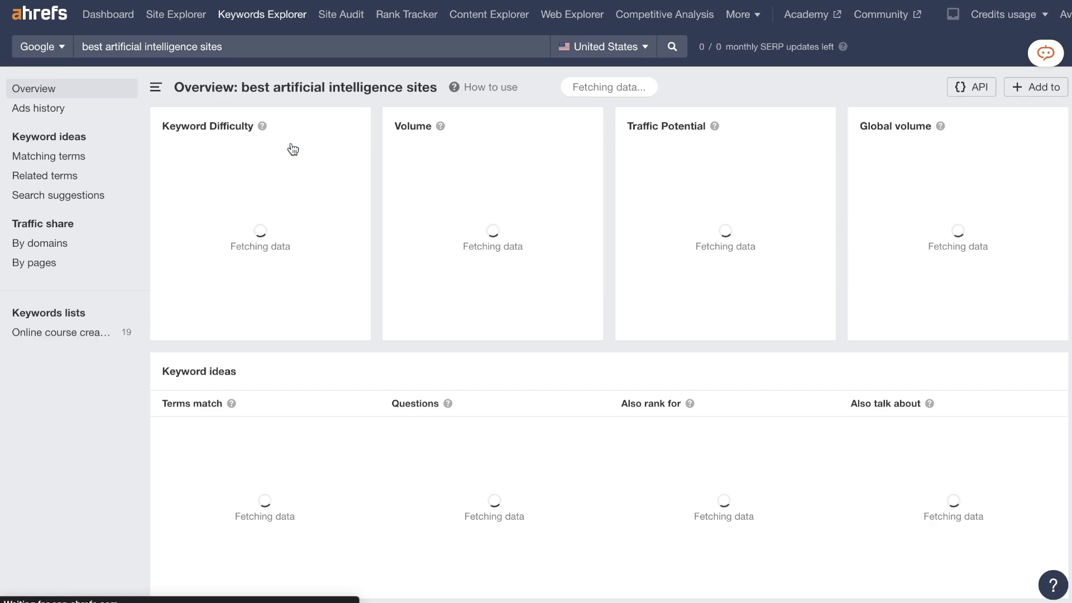
scroll(450, 326, "down", 15)
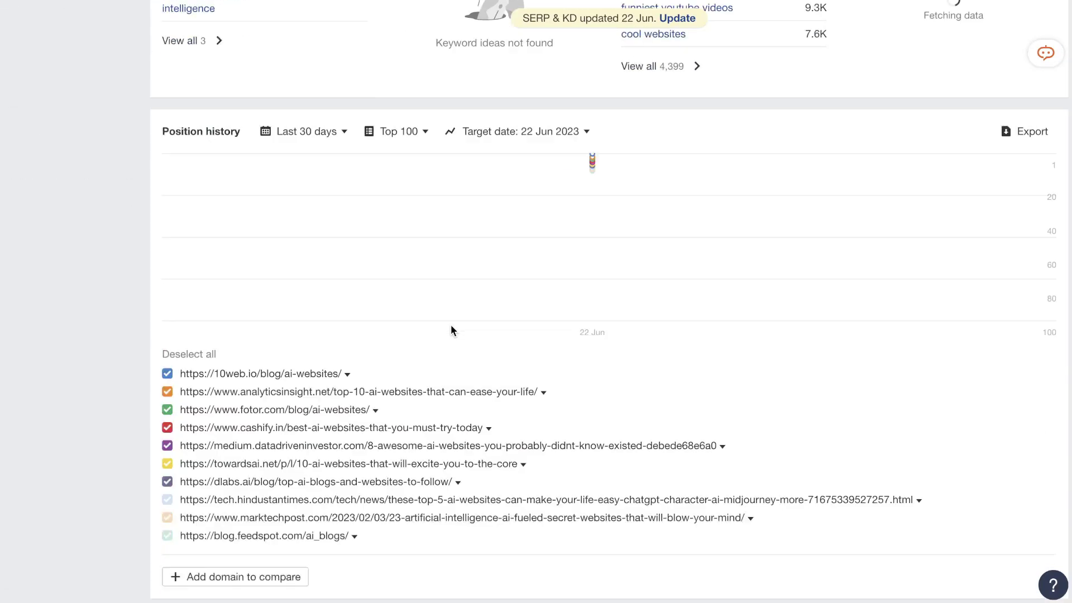
scroll(450, 330, "down", 2)
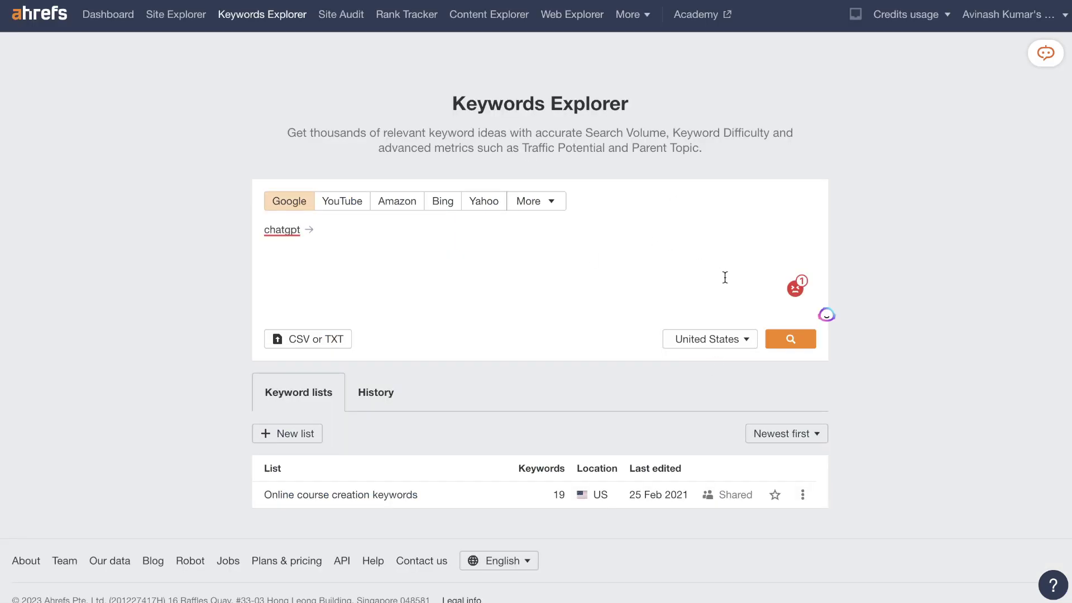
- Run the chatgpt search, open Matching terms, and check the DR, volume, word count, traffic potential and KD filters
left_click(781, 336)
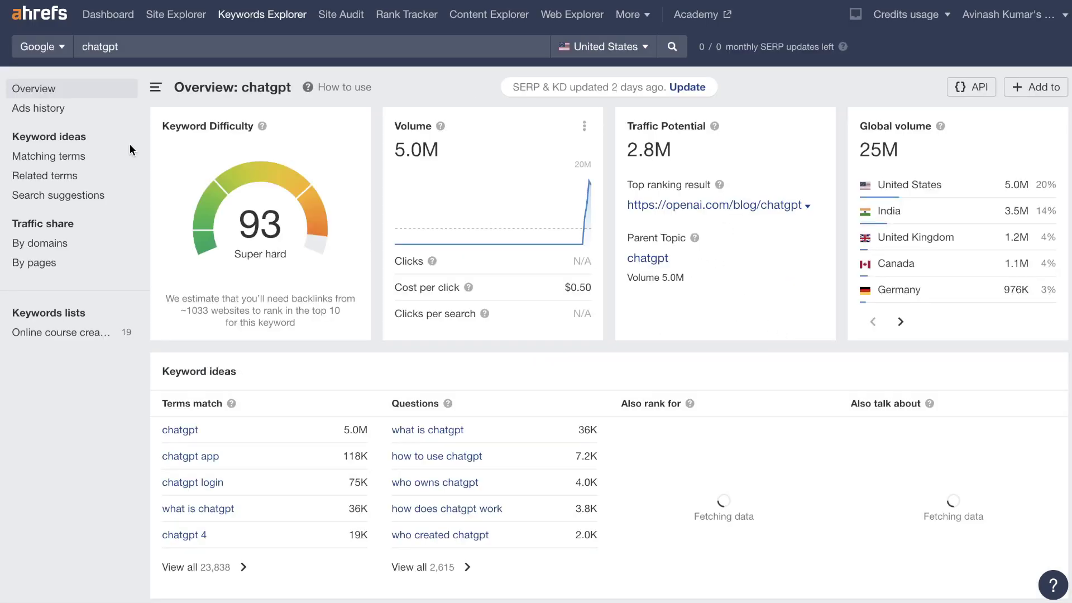
left_click(48, 155)
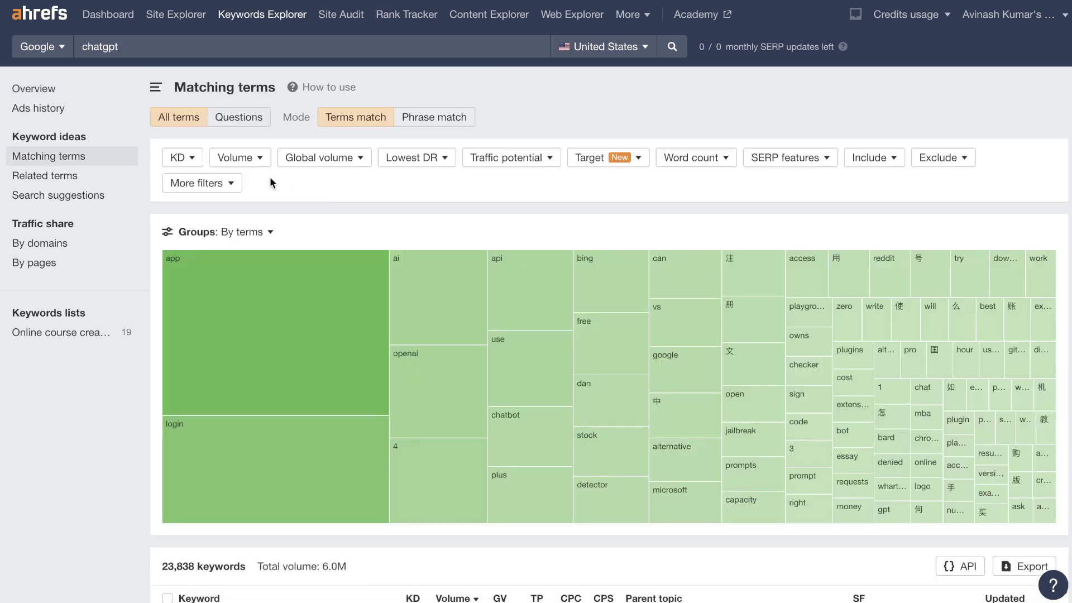
left_click(445, 160)
left_click(231, 158)
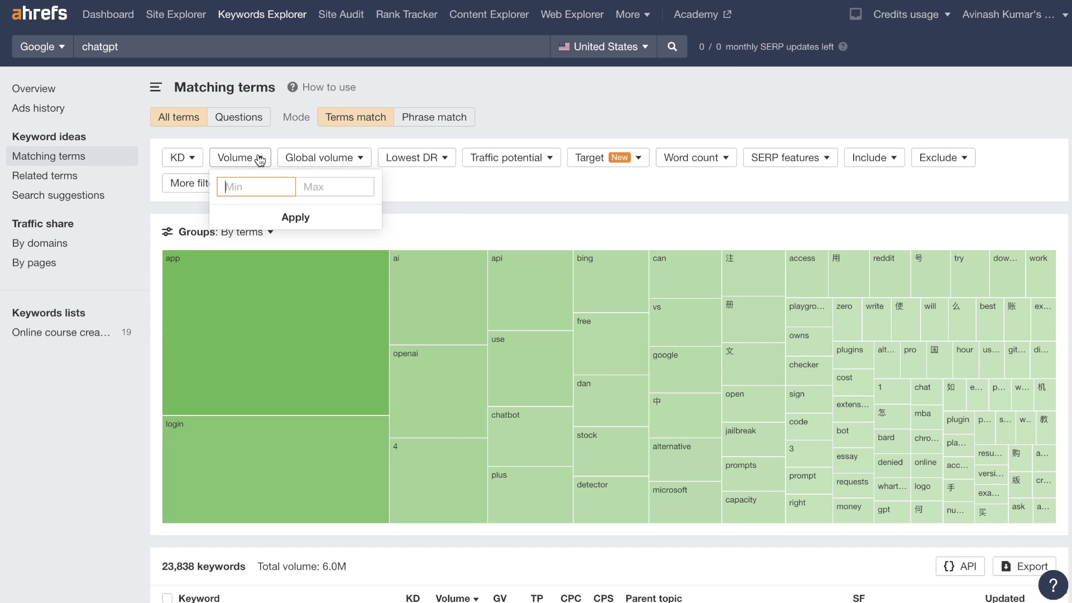
left_click(698, 157)
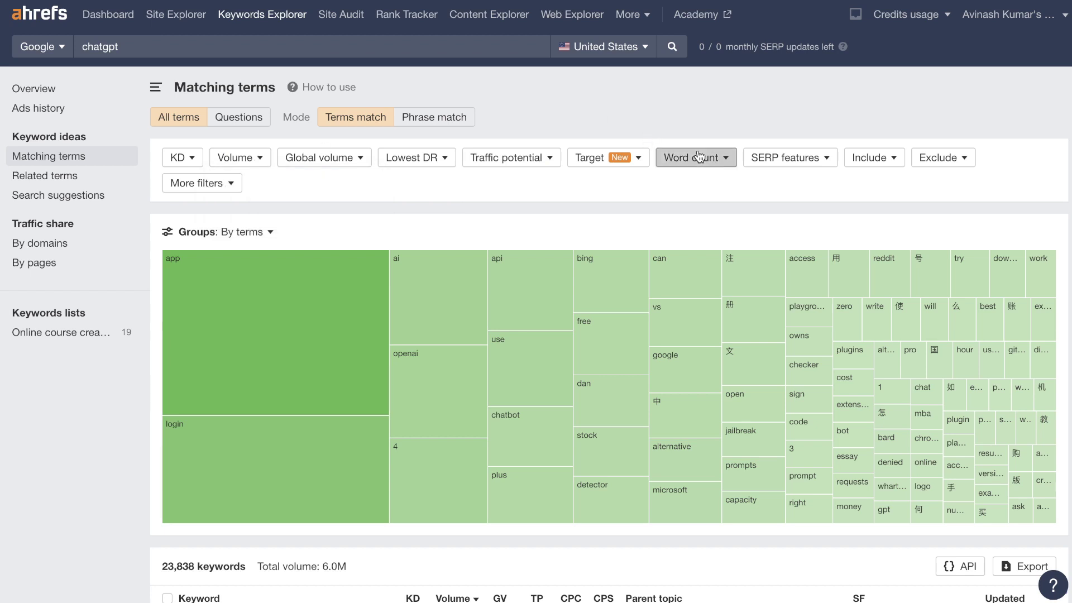
left_click(513, 162)
left_click(185, 158)
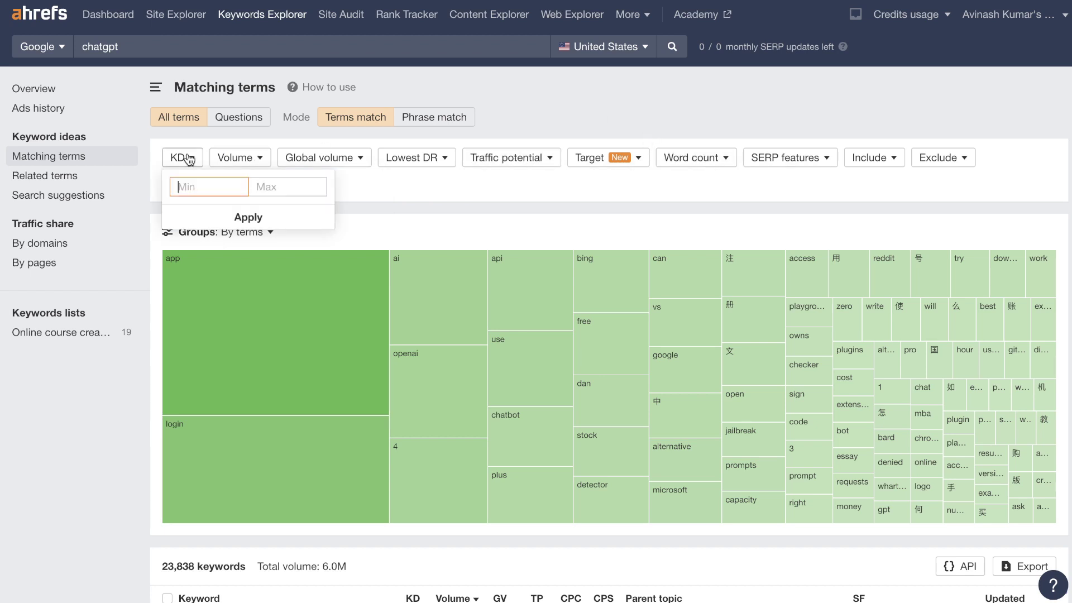